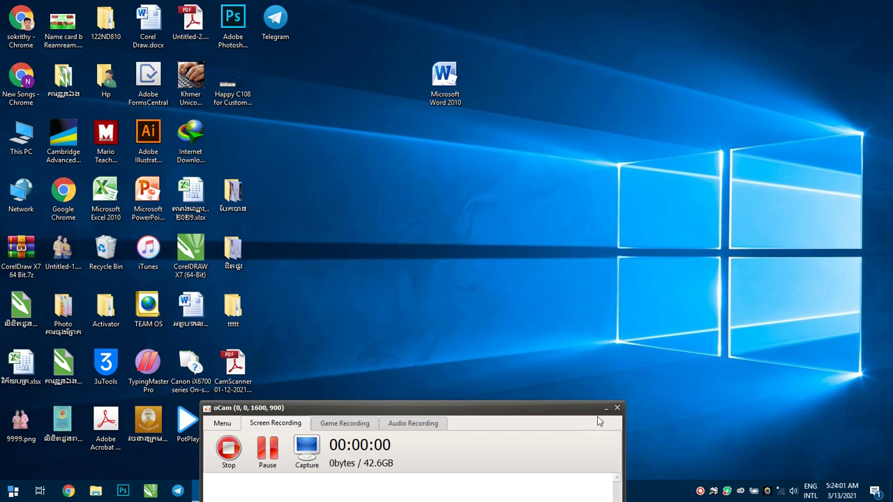
# Minimize the oCam recorder window and select the Microsoft Word 2010 desktop shortcut.
pyautogui.click(605, 407)
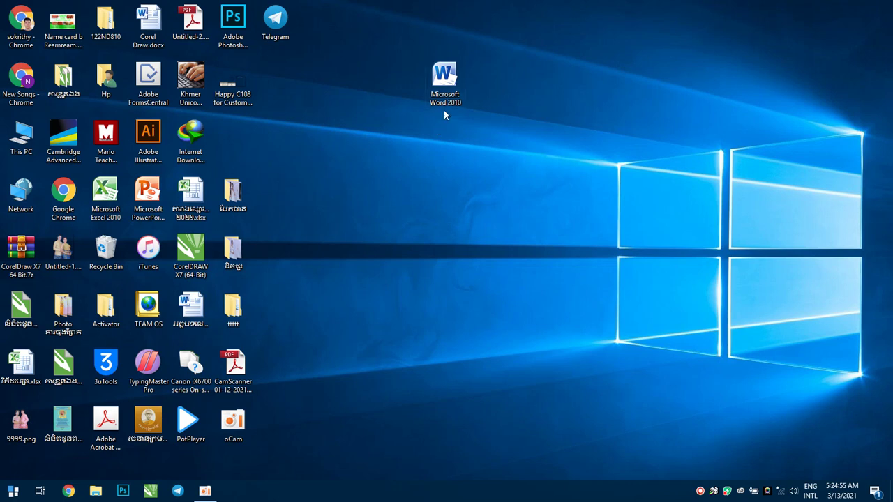
pyautogui.click(443, 81)
# Launch Microsoft Word 2010 from its desktop shortcut to get a blank Document1.
pyautogui.doubleClick(444, 81)
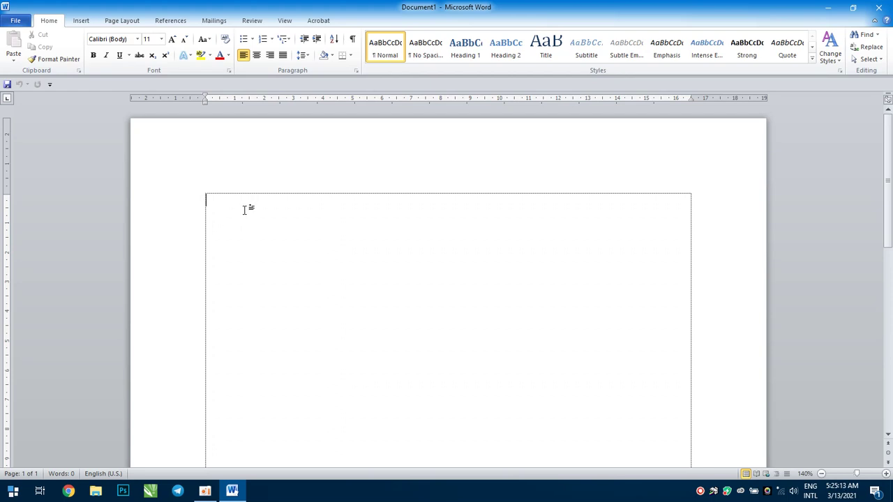
pyautogui.scroll(-2, 244, 209)
pyautogui.scroll(2, 244, 209)
# Set the font to Khmer OS at size 48.
pyautogui.click(137, 39)
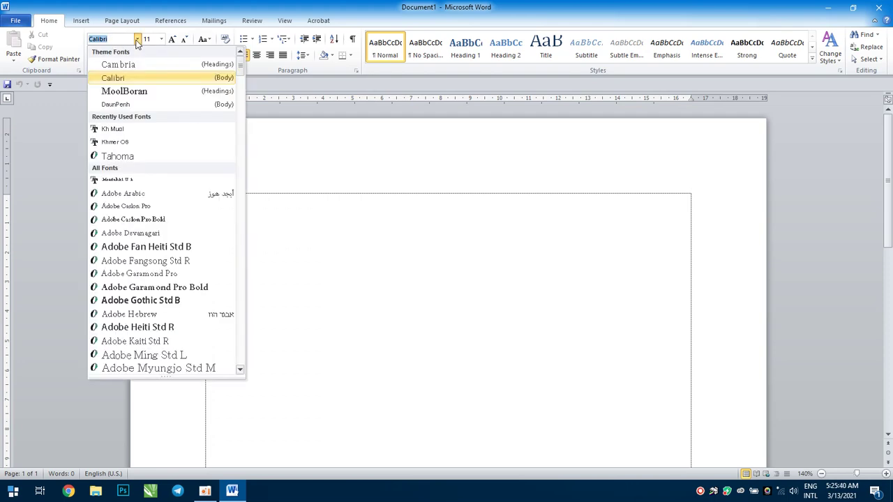
pyautogui.click(124, 143)
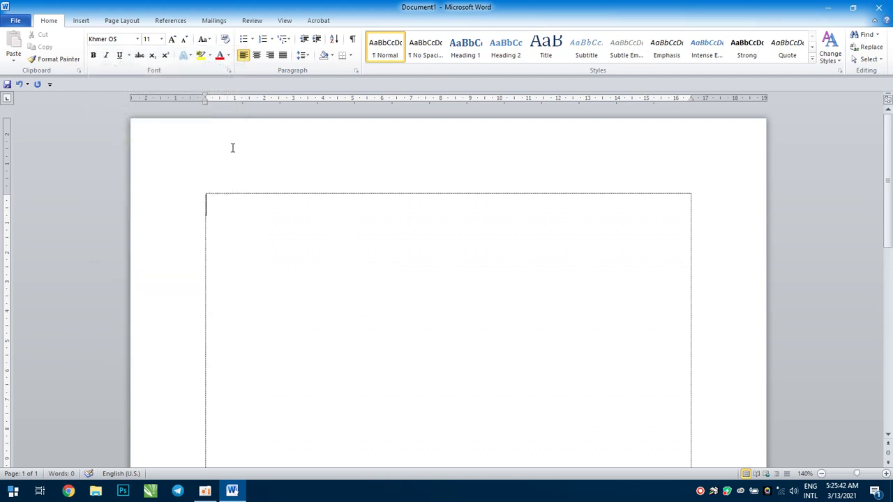
pyautogui.click(161, 39)
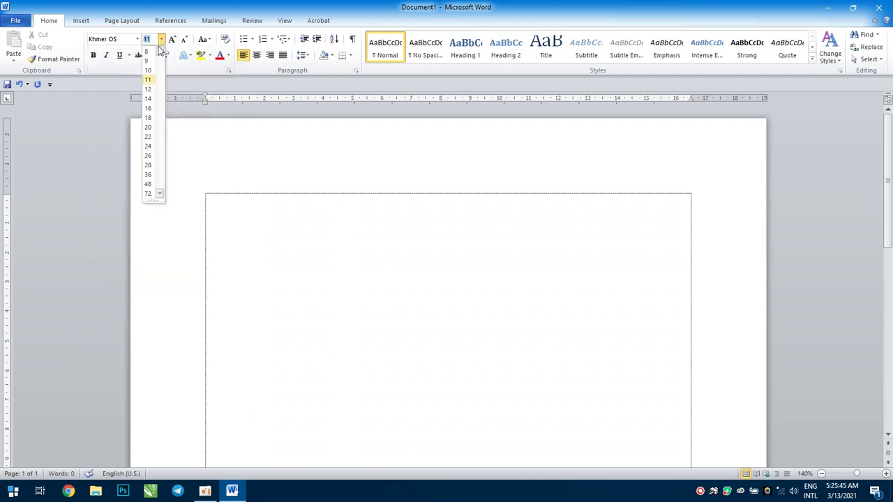
pyautogui.click(147, 184)
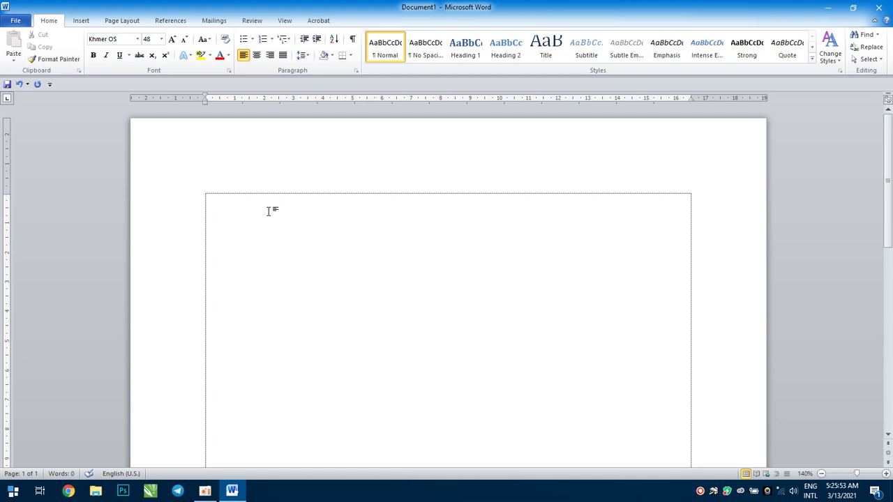
# Type long runs of large W characters until the text spills onto a second page.
pyautogui.write('W')
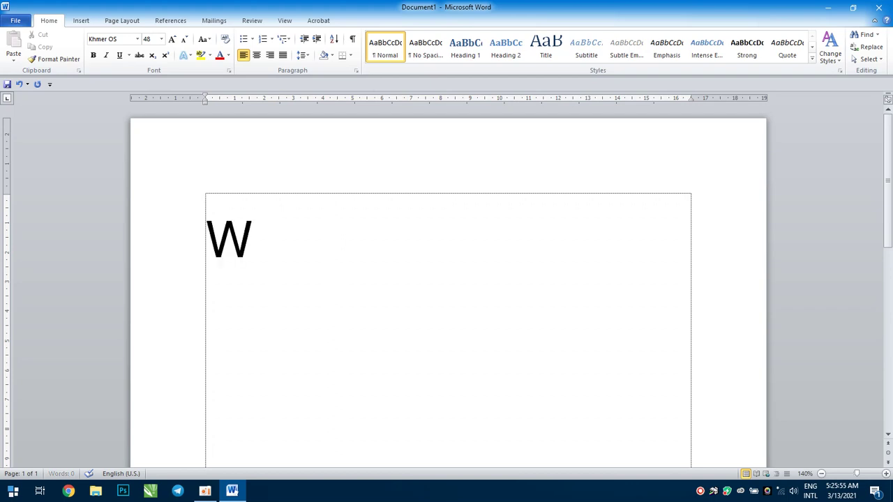
pyautogui.write('WWWWWWWWW')
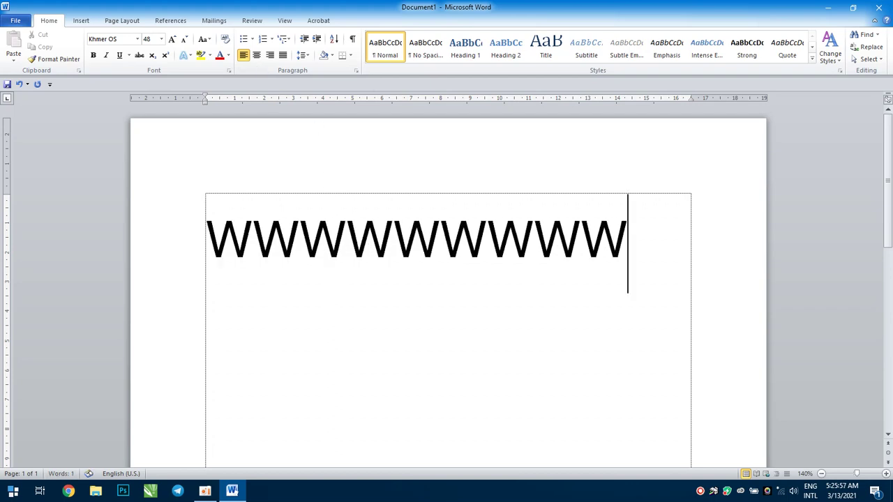
pyautogui.write('WWWWWWWWWWWWWWWWWWWW')
pyautogui.press('BackSpace')
pyautogui.press('BackSpace')
pyautogui.press('BackSpace')
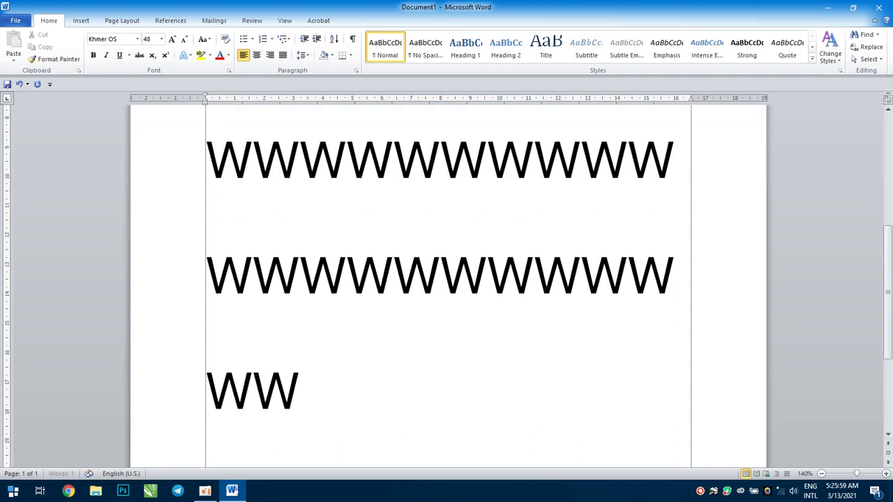
pyautogui.write('WWWWWWWWWWWW')
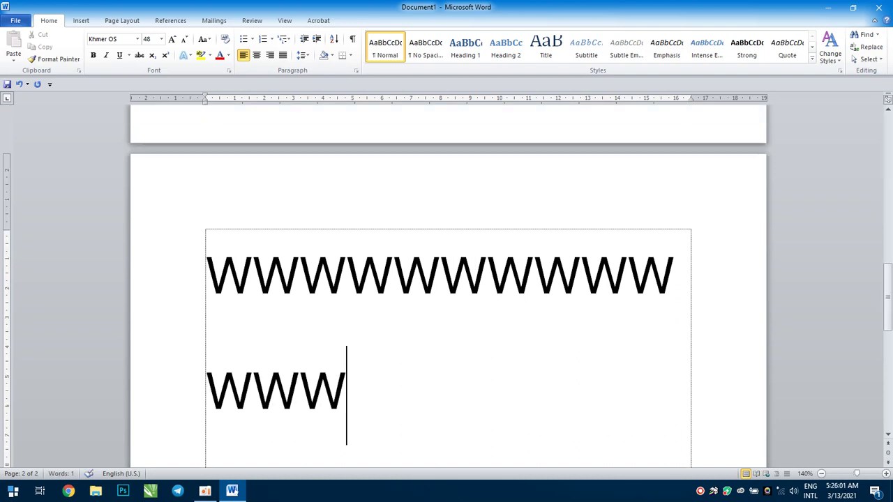
pyautogui.scroll(3, 452, 262)
pyautogui.scroll(3, 451, 262)
pyautogui.scroll(3, 451, 262)
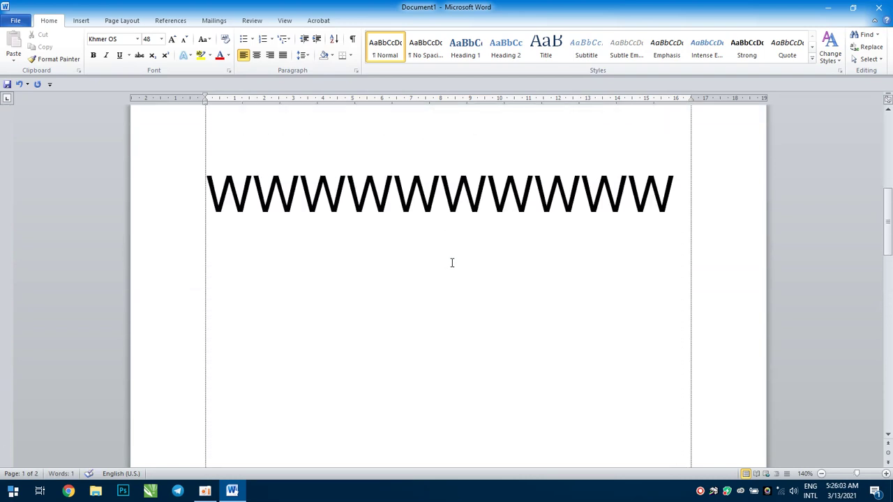
pyautogui.scroll(-3, 452, 263)
pyautogui.scroll(-3, 451, 262)
pyautogui.scroll(-2, 451, 262)
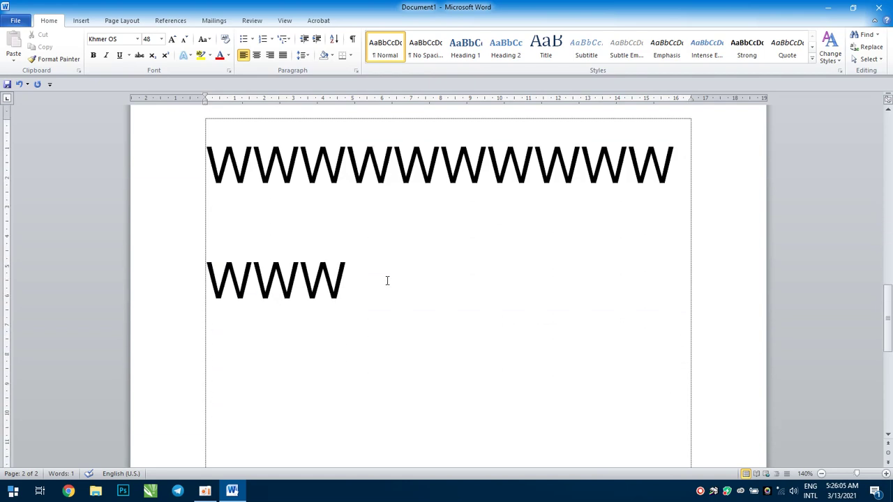
pyautogui.write('WWWWWWWWWWWW')
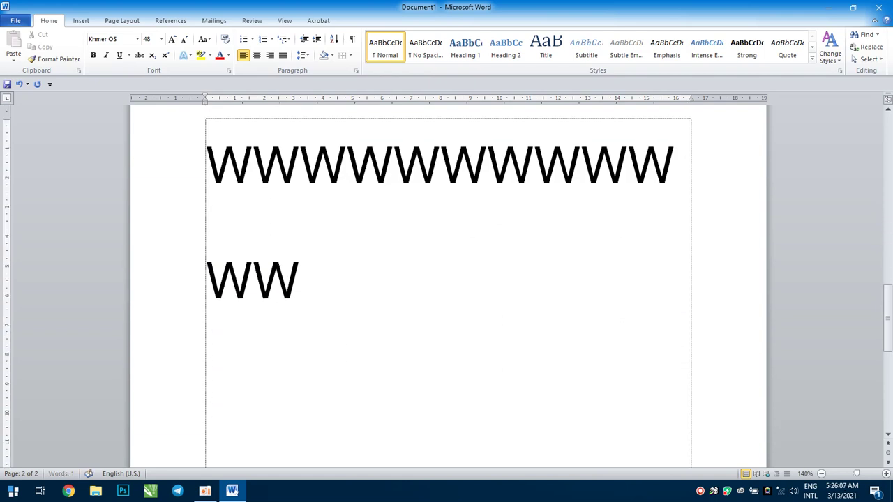
pyautogui.write('WWWWWWWW')
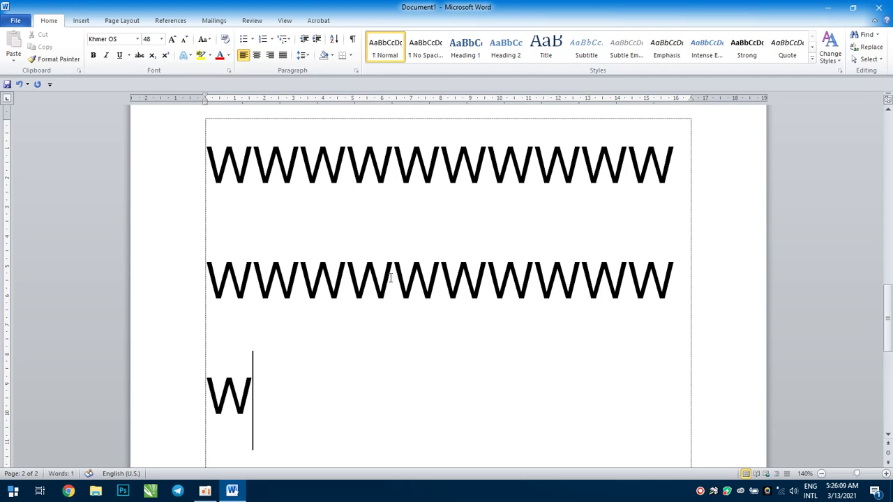
pyautogui.write('WWWWWWWW')
pyautogui.scroll(3, 420, 273)
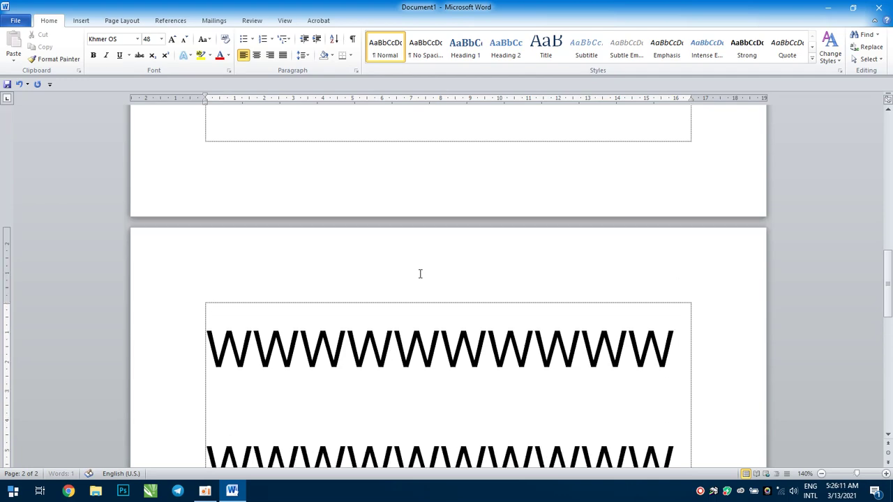
pyautogui.scroll(5, 420, 273)
pyautogui.scroll(-10, 419, 269)
pyautogui.scroll(5, 418, 265)
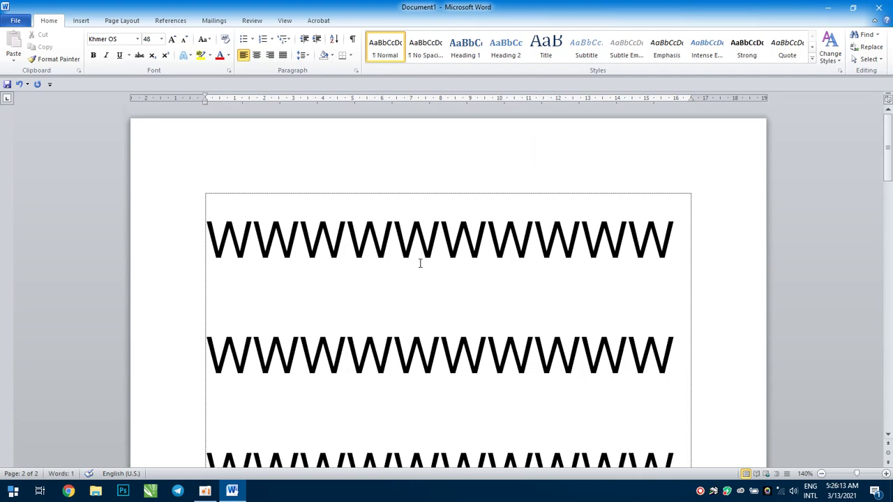
pyautogui.scroll(10, 418, 261)
pyautogui.scroll(-5, 417, 260)
pyautogui.scroll(5, 415, 260)
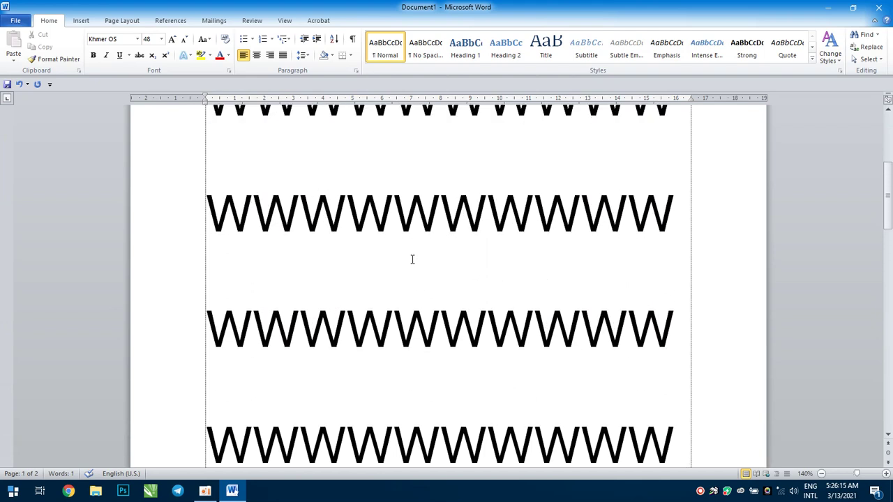
pyautogui.scroll(3, 412, 260)
pyautogui.scroll(1, 412, 258)
pyautogui.scroll(-1, 413, 256)
pyautogui.scroll(-1, 412, 259)
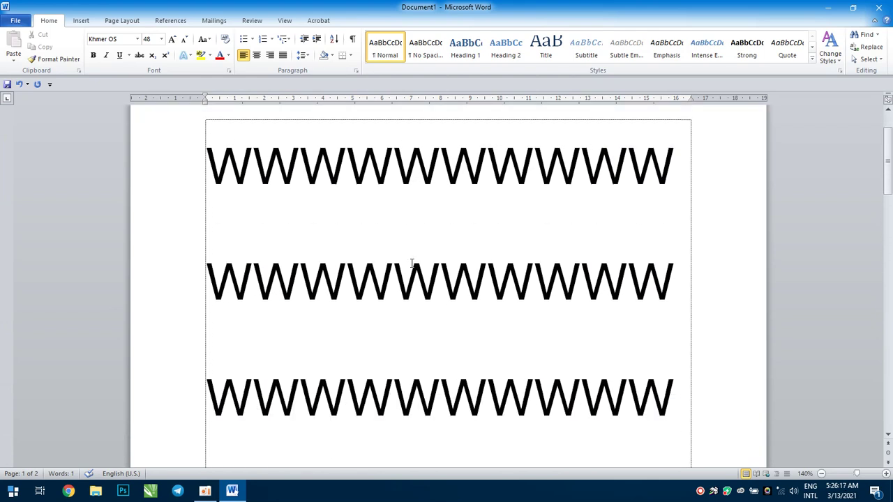
pyautogui.scroll(2, 412, 261)
pyautogui.scroll(-2, 412, 260)
pyautogui.scroll(1, 256, 233)
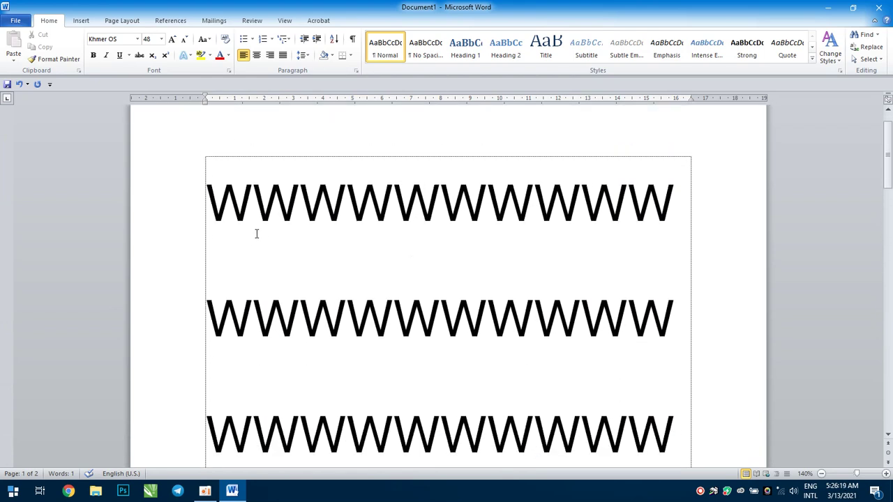
pyautogui.scroll(1, 255, 233)
pyautogui.scroll(-1, 256, 230)
pyautogui.scroll(-1, 256, 230)
pyautogui.scroll(-1, 256, 230)
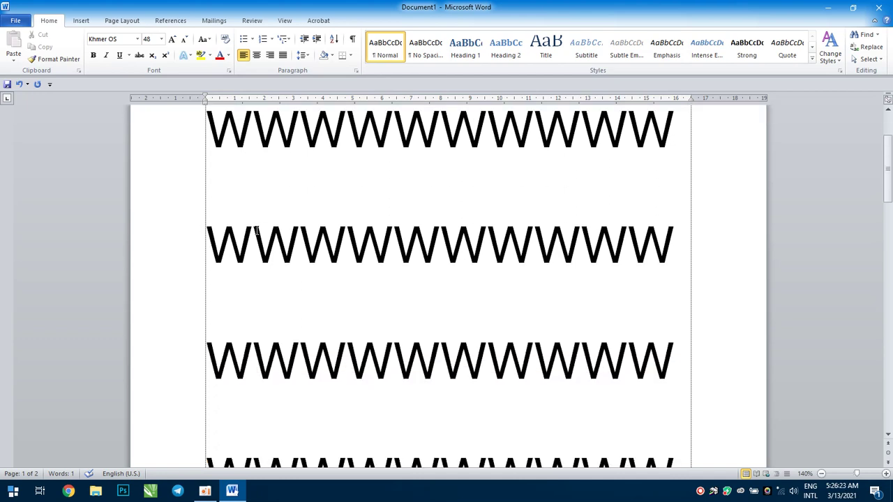
pyautogui.scroll(3, 256, 230)
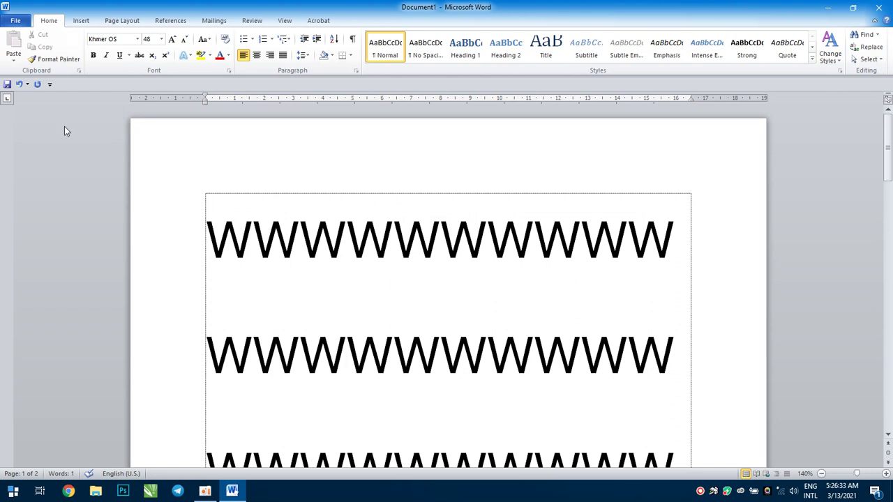
pyautogui.scroll(-1, 299, 216)
pyautogui.scroll(1, 300, 209)
pyautogui.click(16, 23)
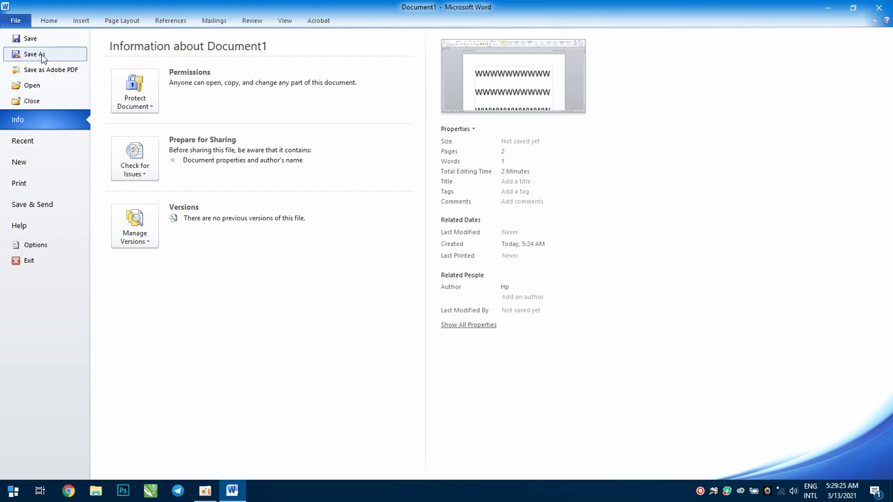
# Choose Save As in the File backstage, opening the dialog on the Documents folder.
pyautogui.click(42, 58)
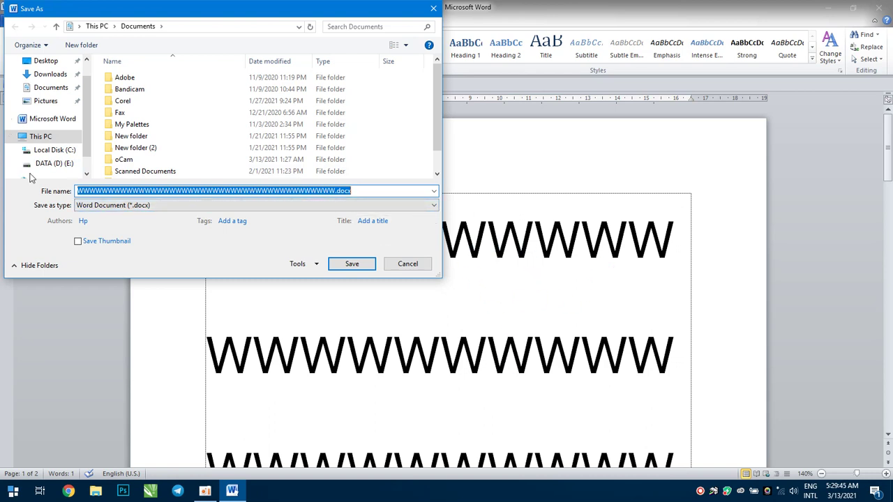
pyautogui.moveTo(50, 74)
pyautogui.scroll(-1, 56, 110)
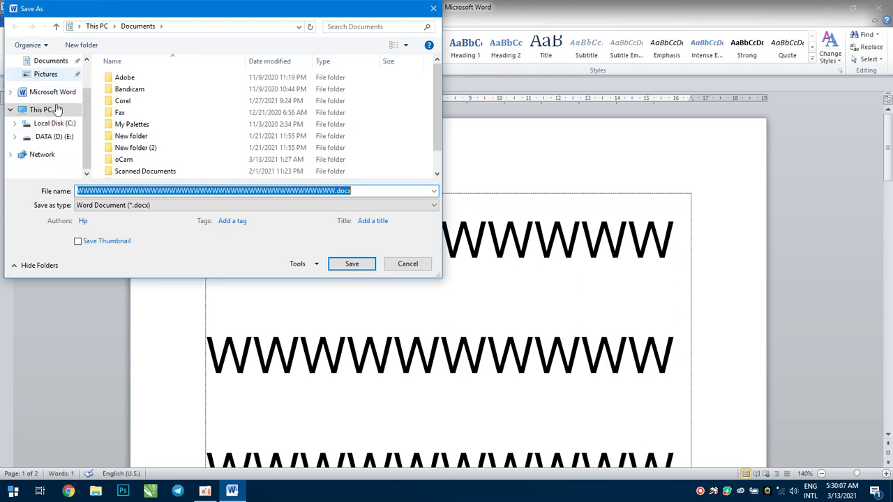
pyautogui.scroll(3, 56, 110)
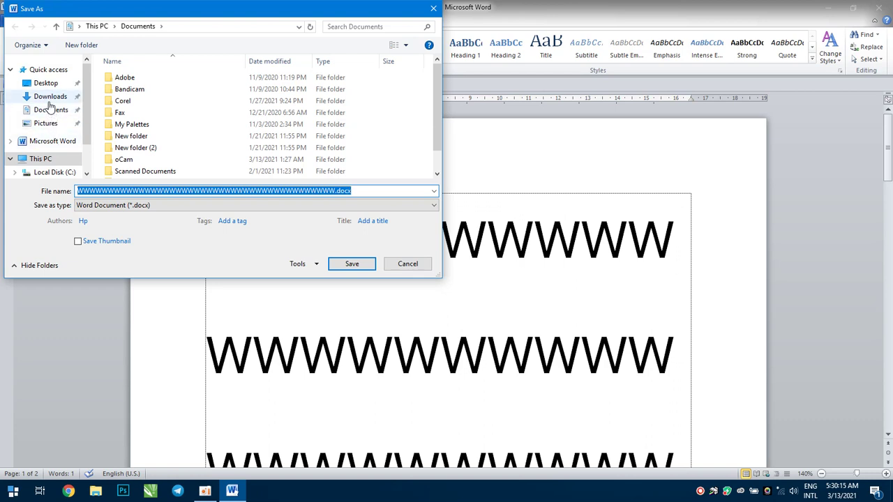
pyautogui.scroll(-1, 42, 98)
pyautogui.scroll(-1, 32, 104)
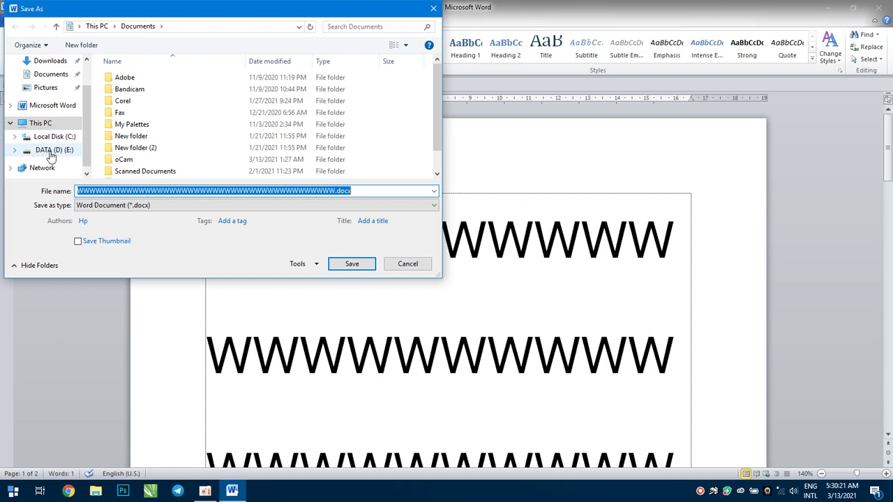
pyautogui.click(50, 150)
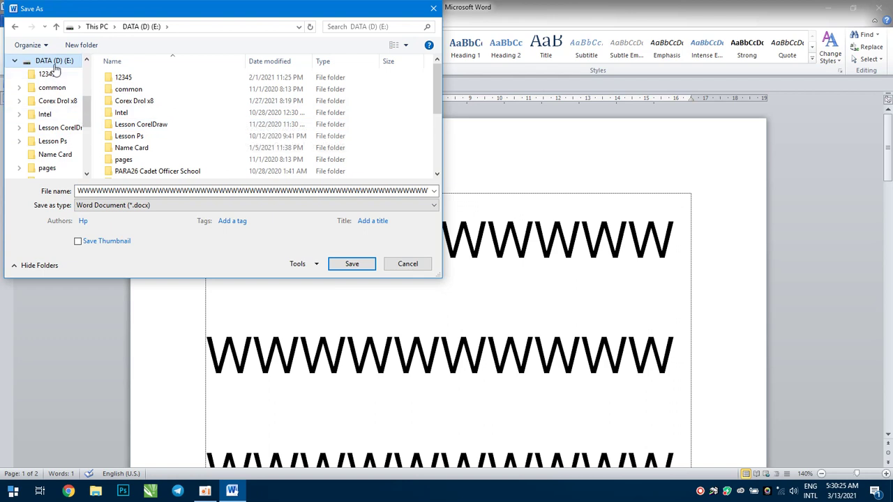
pyautogui.scroll(-2, 123, 77)
pyautogui.scroll(-2, 129, 91)
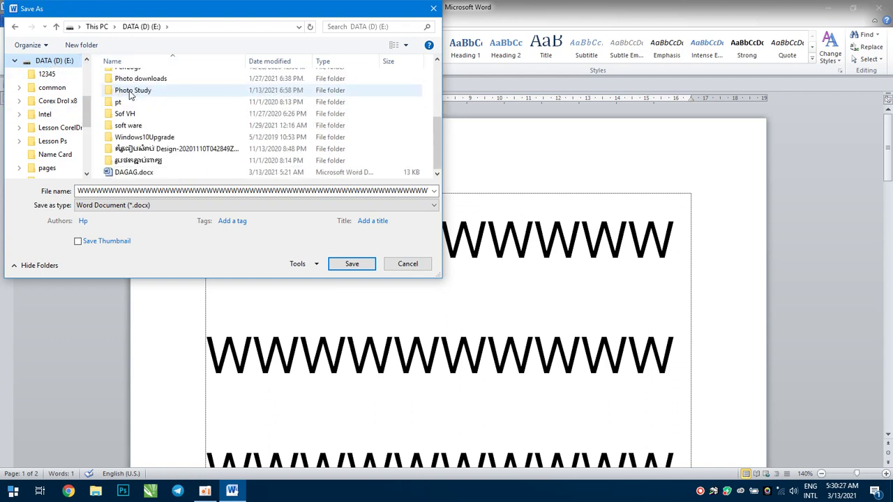
pyautogui.scroll(4, 147, 141)
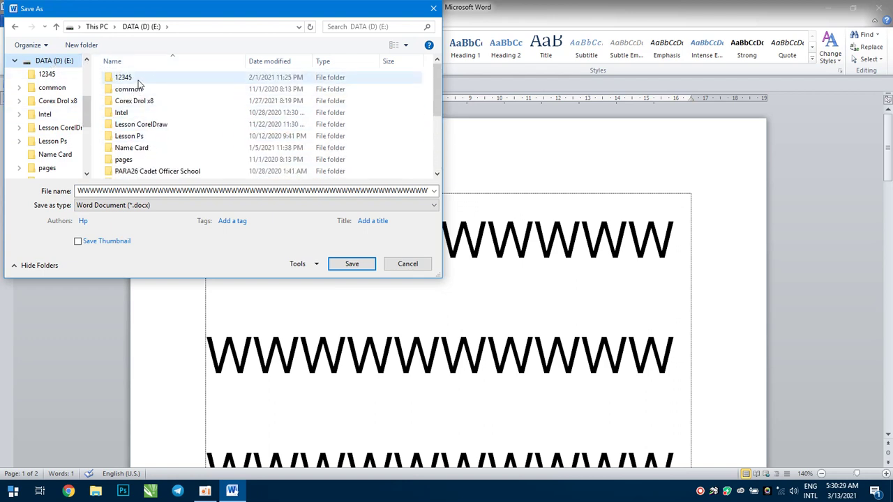
pyautogui.scroll(-1, 136, 101)
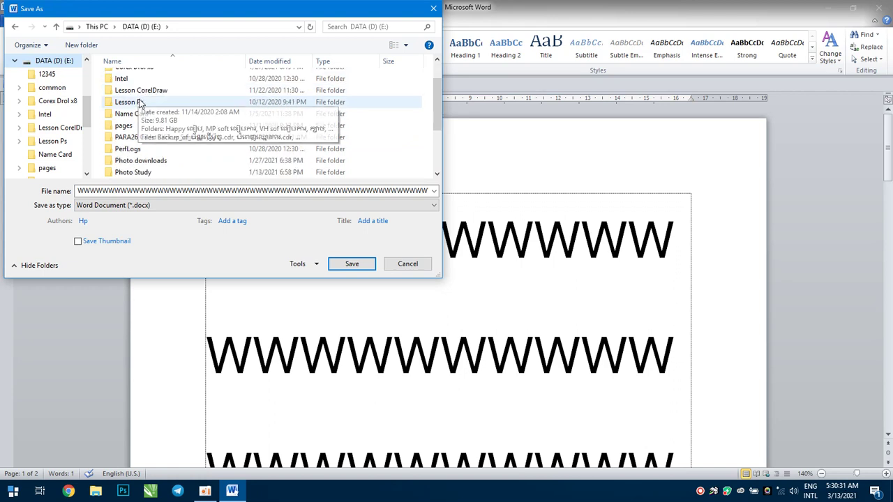
pyautogui.scroll(-1, 141, 105)
pyautogui.scroll(-1, 145, 119)
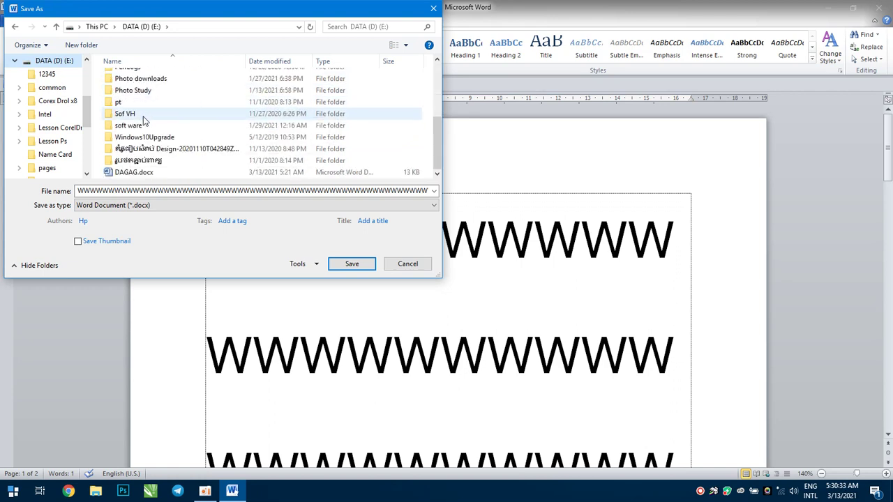
pyautogui.scroll(3, 151, 166)
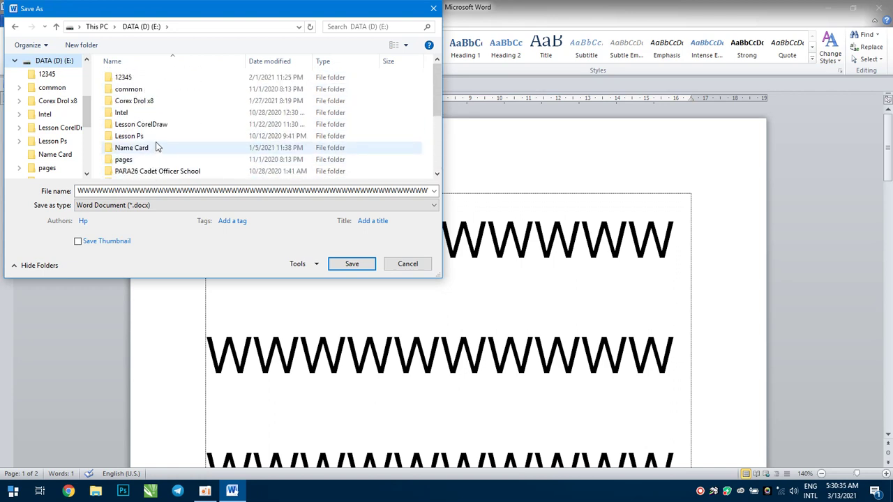
pyautogui.scroll(-3, 140, 90)
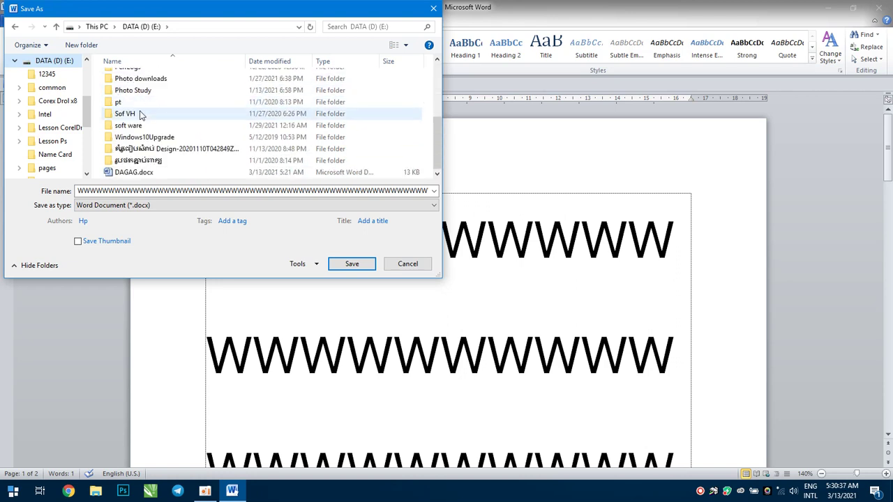
pyautogui.scroll(3, 140, 115)
pyautogui.scroll(-3, 129, 94)
pyautogui.scroll(1, 150, 123)
pyautogui.scroll(2, 159, 140)
pyautogui.scroll(-3, 157, 108)
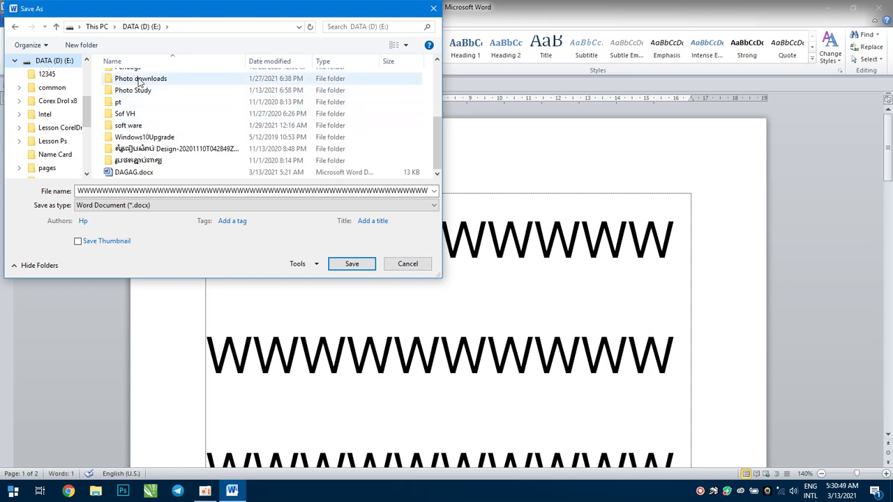
pyautogui.scroll(3, 140, 82)
pyautogui.scroll(1, 138, 81)
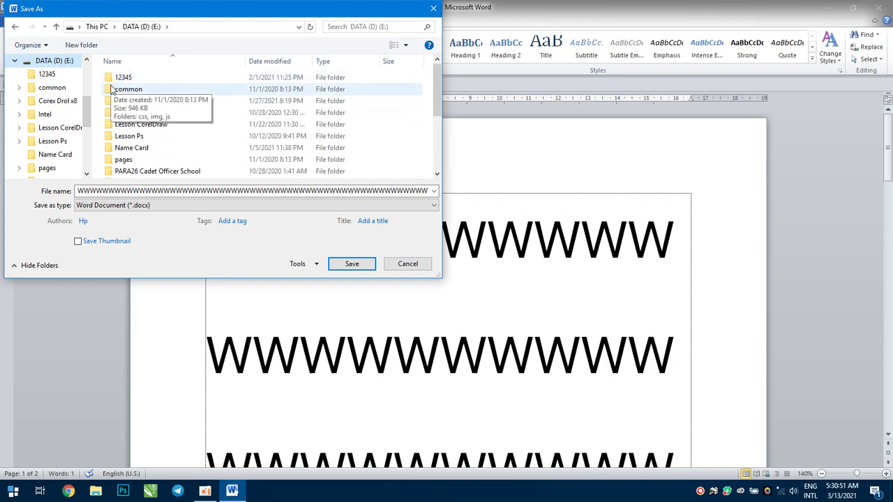
pyautogui.scroll(-5, 114, 124)
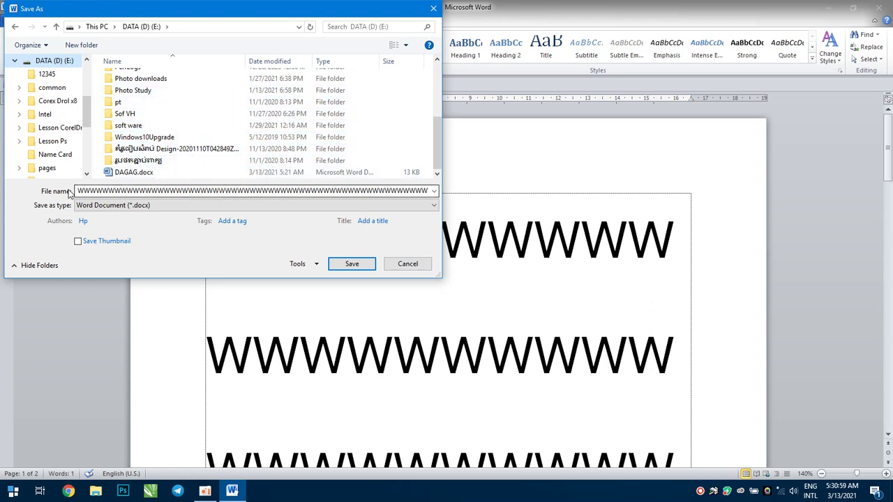
# Add a New folder on DATA (E:) using New > Folder from the file list's context menu.
pyautogui.rightClick(204, 126)
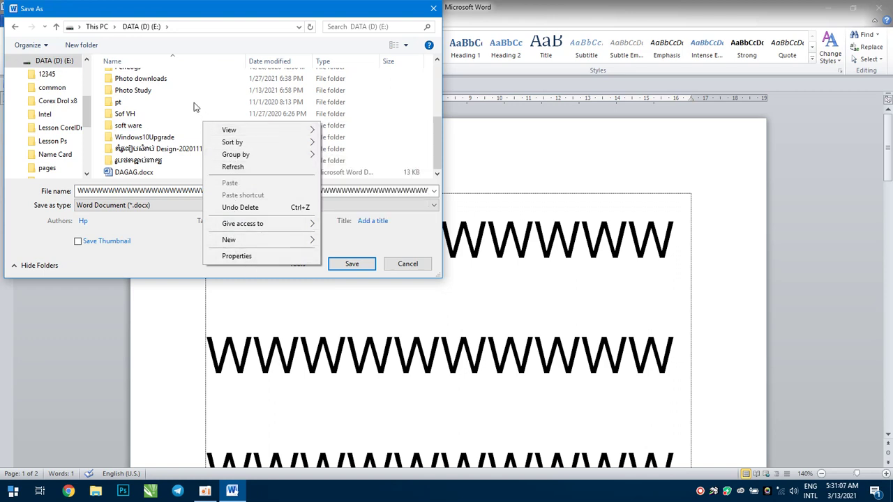
pyautogui.click(195, 104)
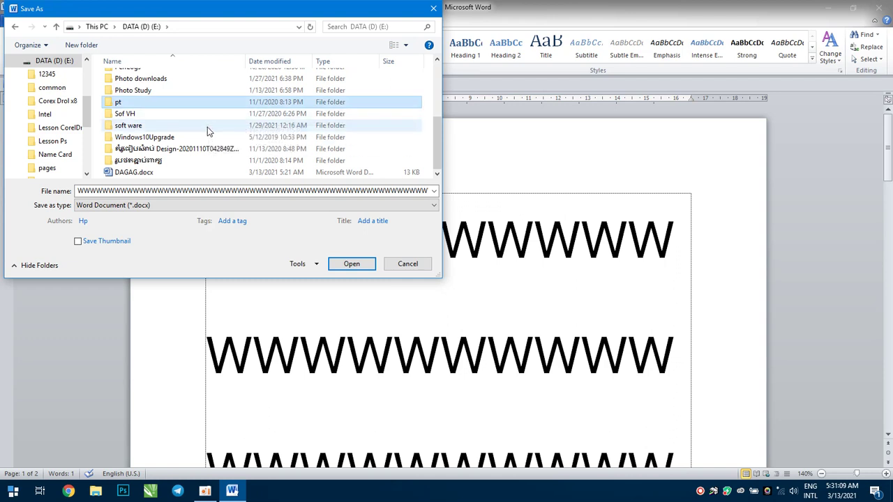
pyautogui.rightClick(207, 127)
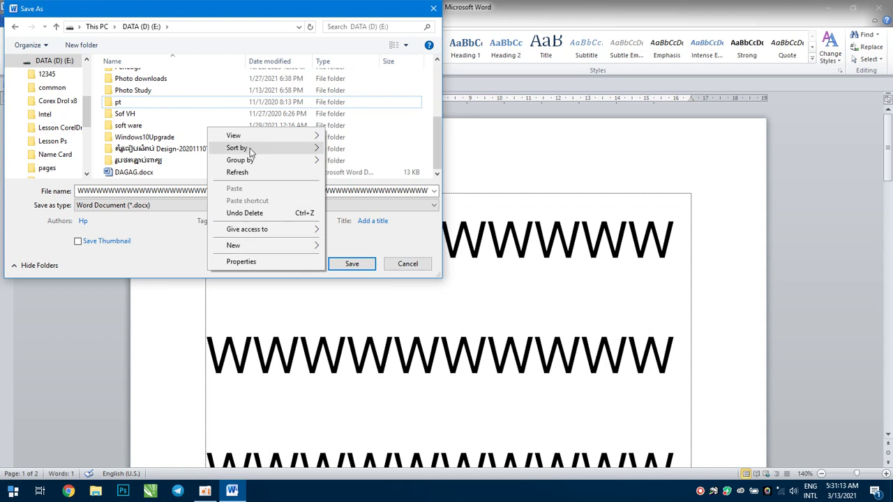
pyautogui.moveTo(233, 246)
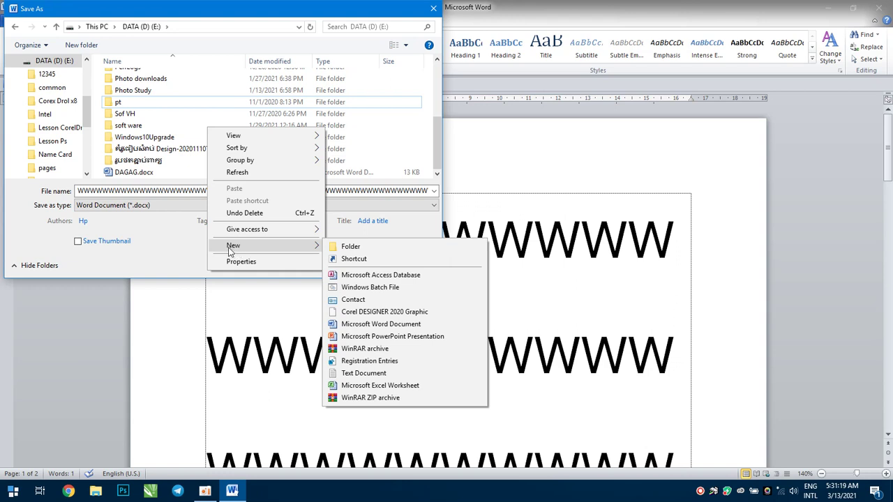
pyautogui.click(346, 248)
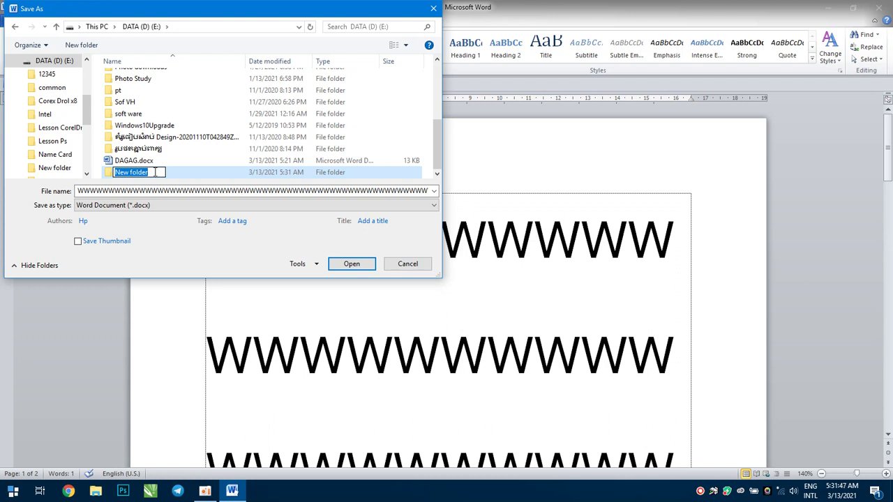
# Rename the new folder to WWW and open it as the save location.
pyautogui.write('WWW')
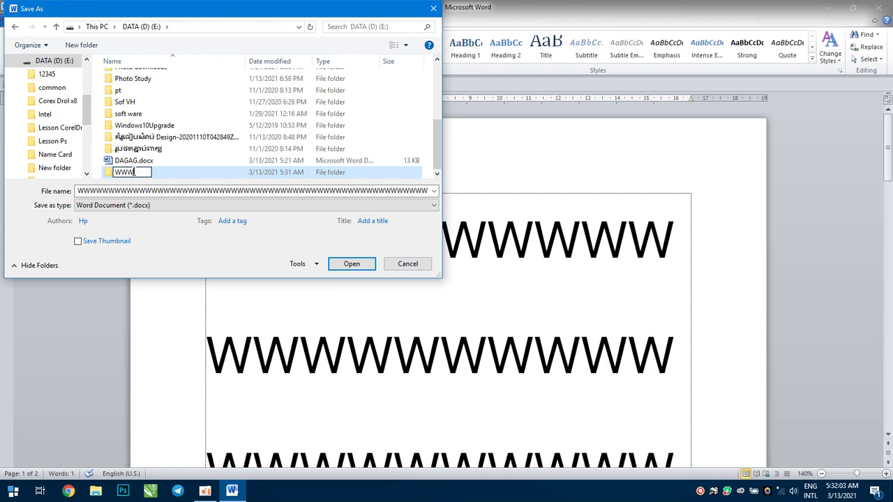
pyautogui.click(175, 171)
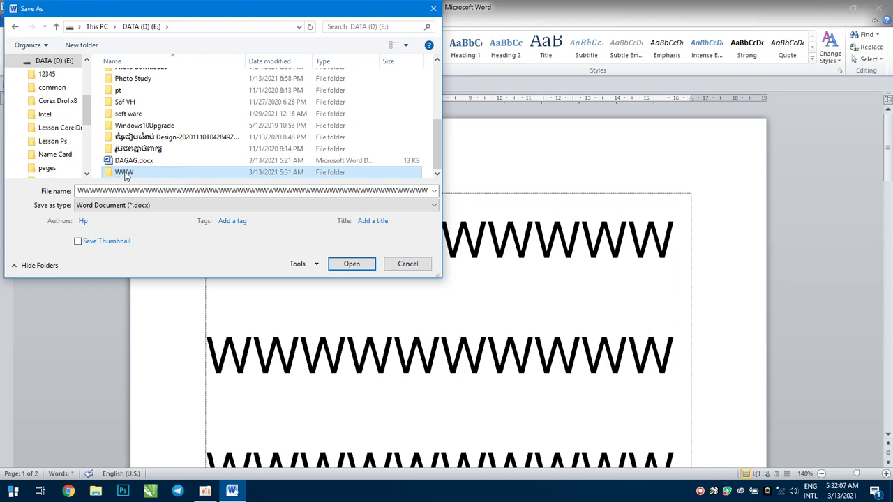
pyautogui.doubleClick(161, 174)
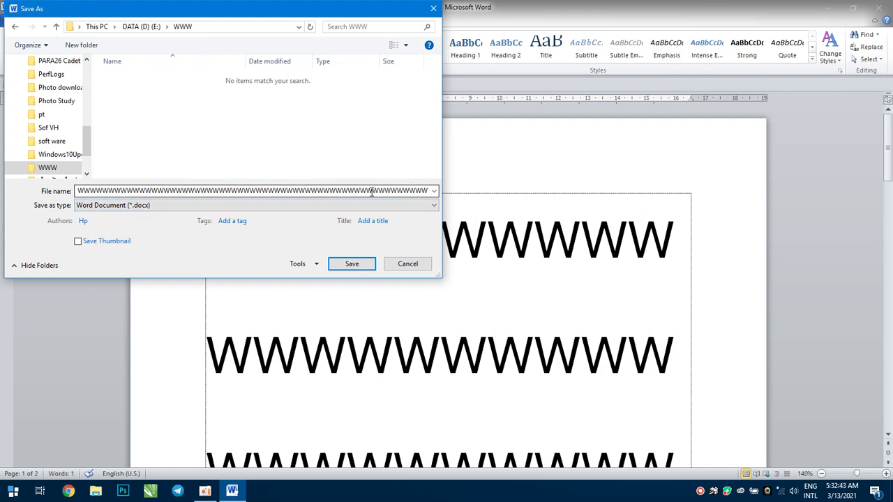
pyautogui.doubleClick(372, 192)
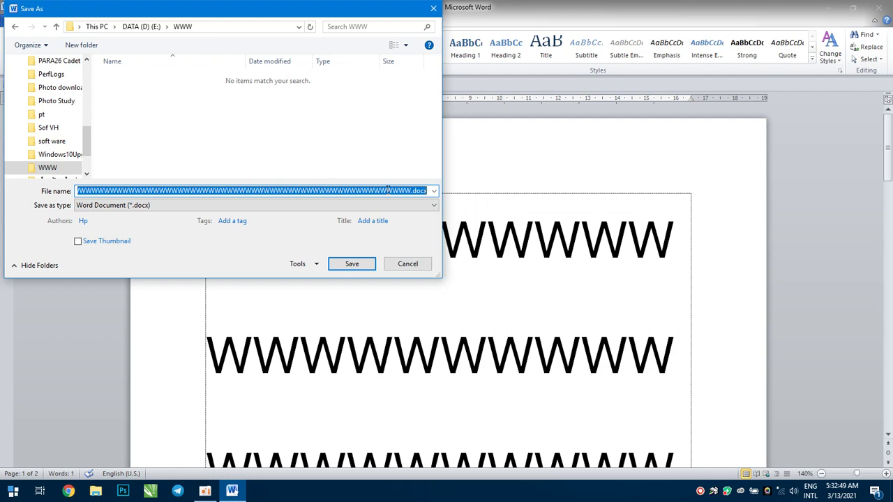
pyautogui.write('WWW')
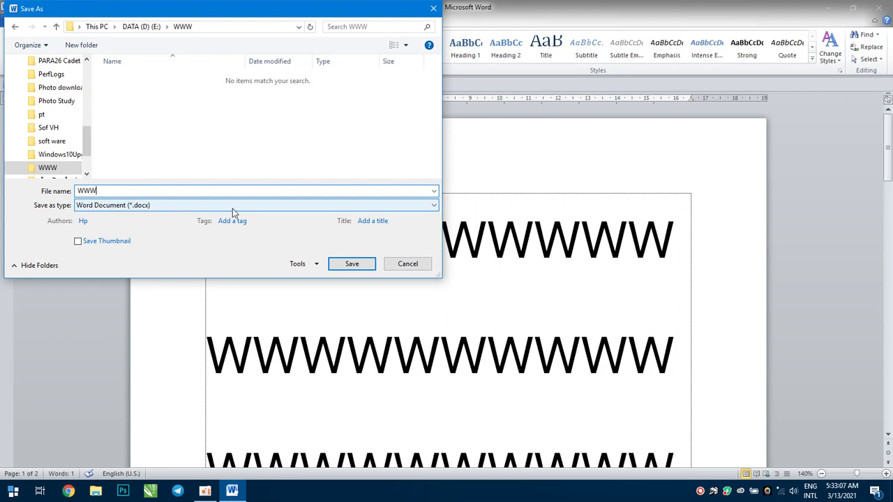
pyautogui.click(415, 205)
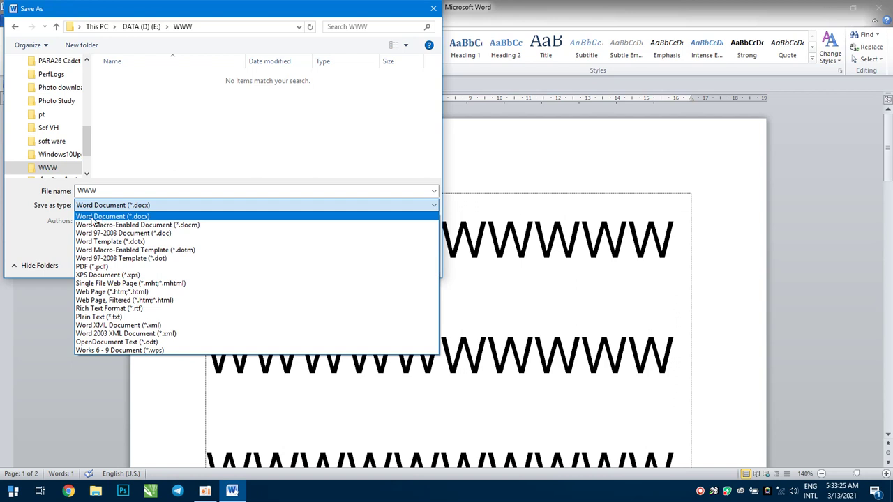
pyautogui.click(89, 217)
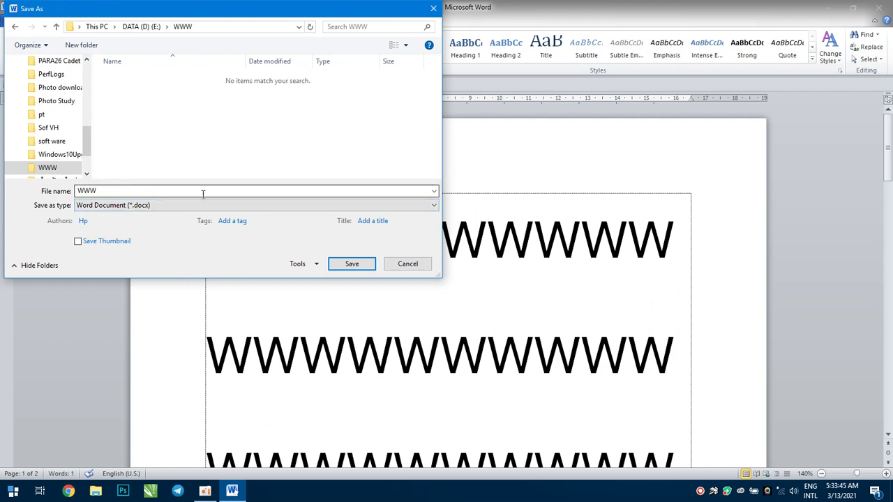
pyautogui.click(353, 265)
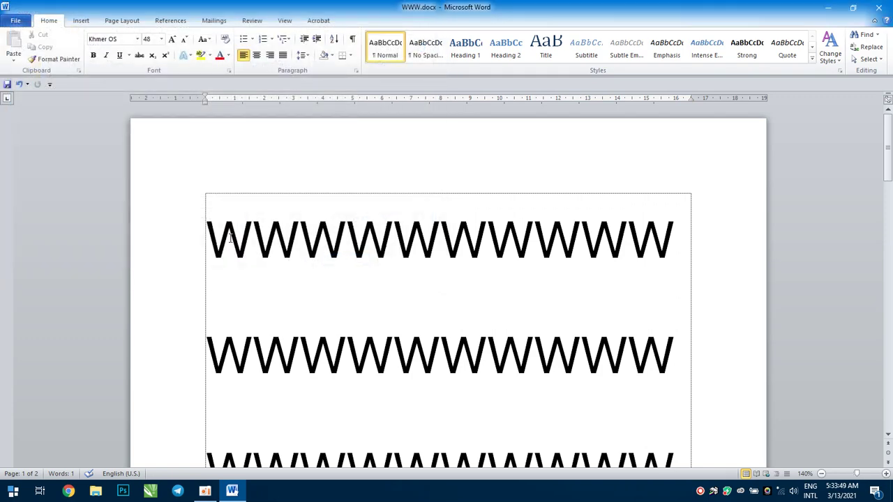
pyautogui.scroll(-2, 474, 253)
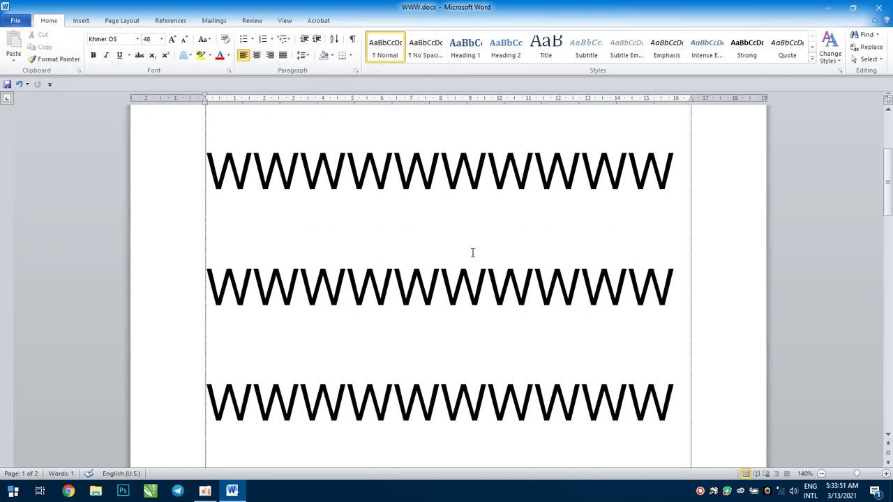
pyautogui.scroll(-2, 474, 253)
pyautogui.scroll(3, 471, 247)
pyautogui.scroll(-3, 471, 246)
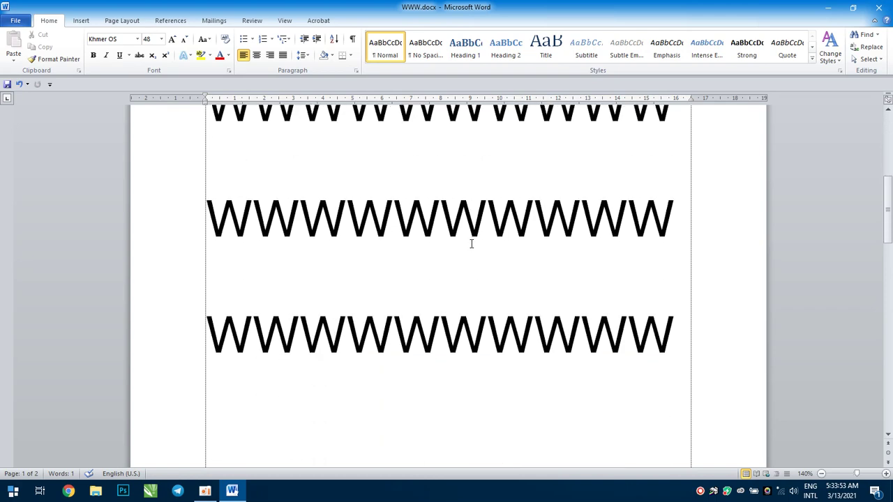
pyautogui.scroll(2, 470, 244)
pyautogui.scroll(2, 469, 243)
pyautogui.scroll(-1, 265, 243)
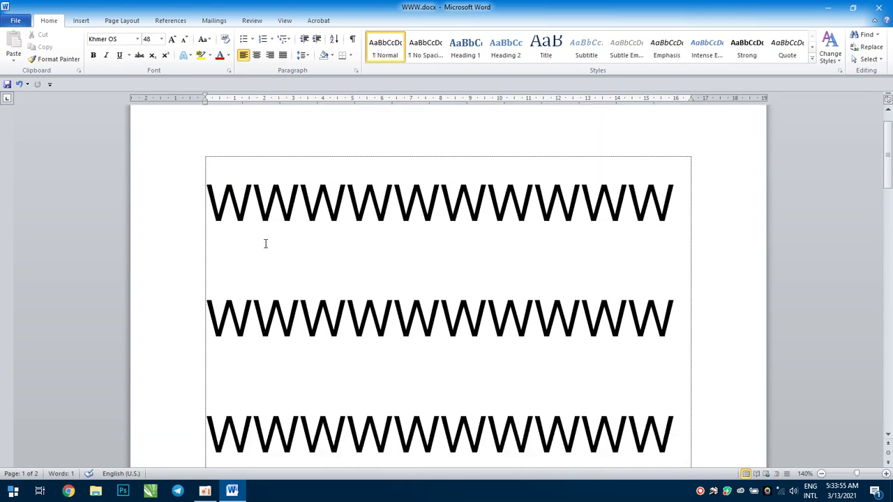
pyautogui.scroll(-3, 265, 243)
pyautogui.scroll(-3, 265, 244)
pyautogui.scroll(-4, 267, 247)
pyautogui.scroll(-2, 267, 247)
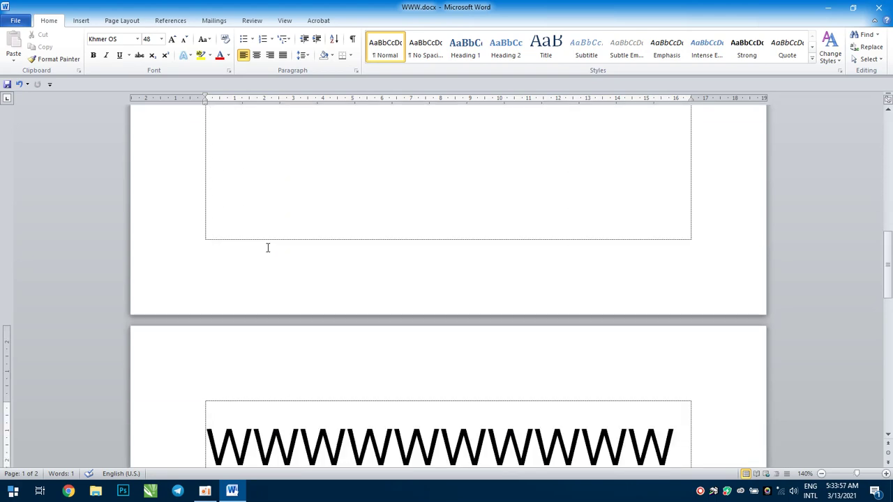
pyautogui.scroll(-7, 266, 246)
pyautogui.scroll(7, 267, 246)
pyautogui.scroll(8, 267, 245)
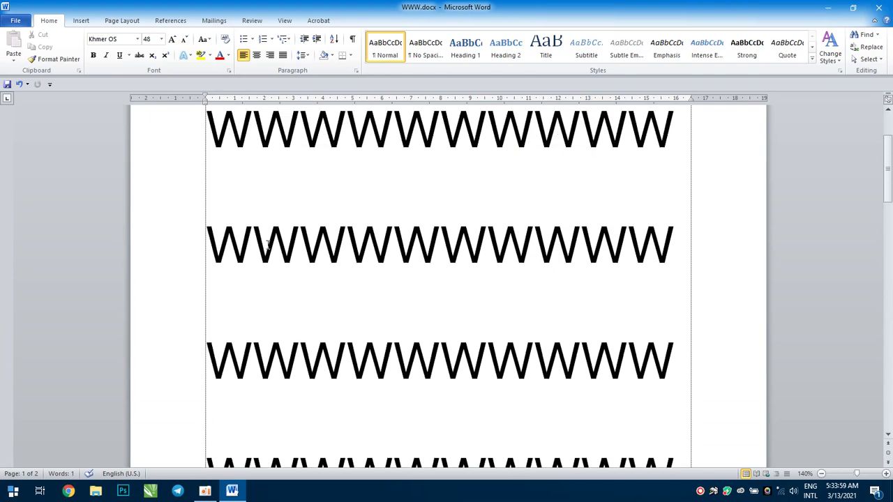
pyautogui.scroll(1, 267, 245)
pyautogui.scroll(1, 268, 244)
pyautogui.scroll(3, 267, 242)
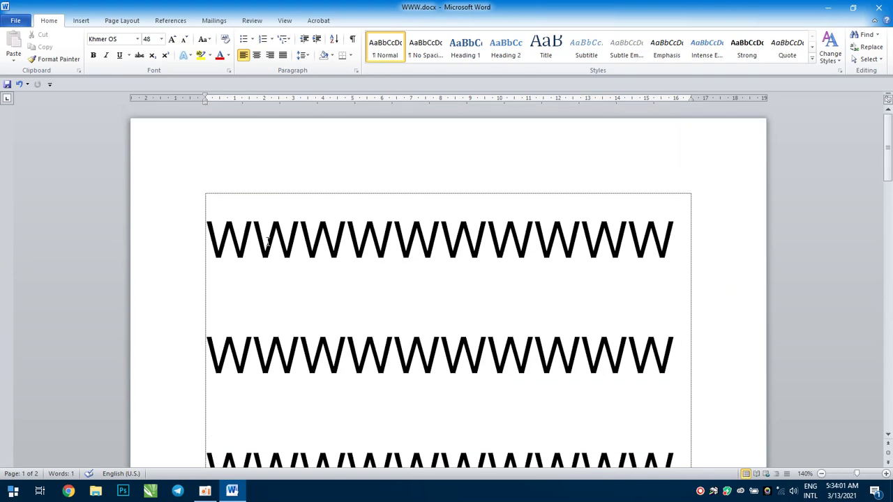
pyautogui.scroll(-3, 267, 239)
pyautogui.scroll(-3, 267, 237)
pyautogui.scroll(-4, 267, 237)
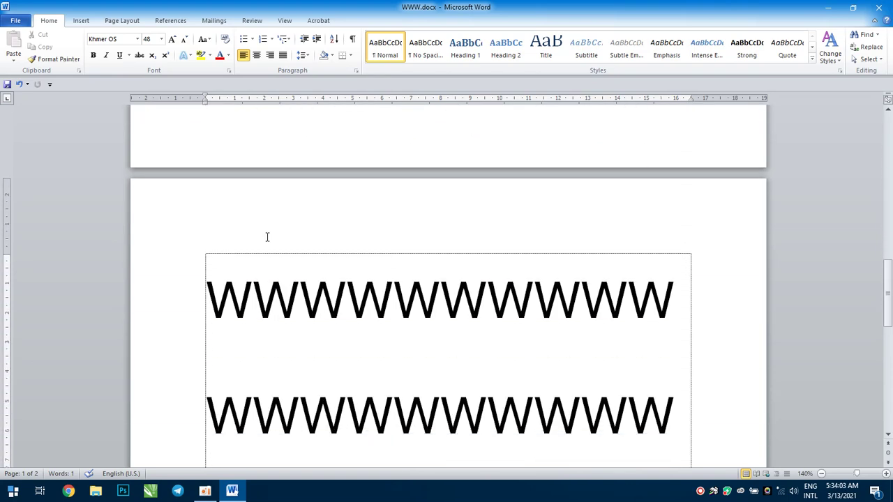
pyautogui.scroll(2, 268, 237)
pyautogui.scroll(-7, 267, 235)
pyautogui.scroll(-5, 268, 235)
pyautogui.scroll(1, 267, 234)
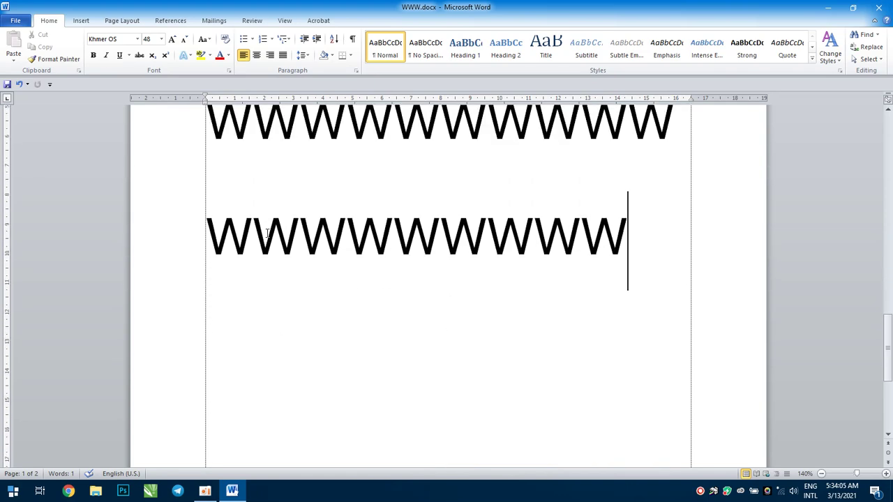
pyautogui.scroll(-1, 267, 233)
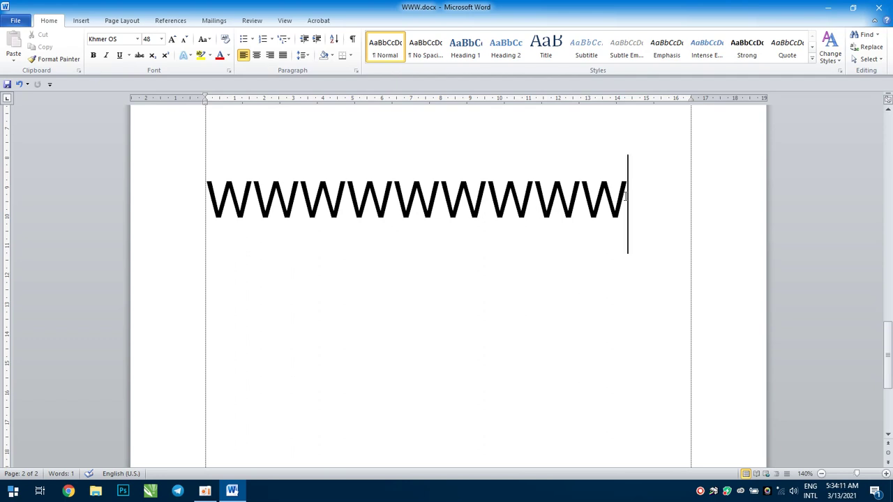
# Continue after the Ws with a long run of large A letters filling two lines on page 2.
pyautogui.write('AA')
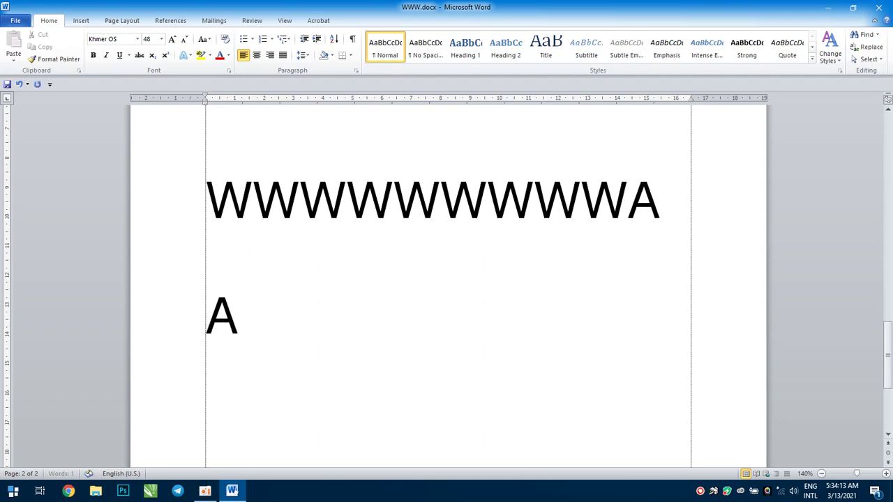
pyautogui.write('AAAAAAAAAA')
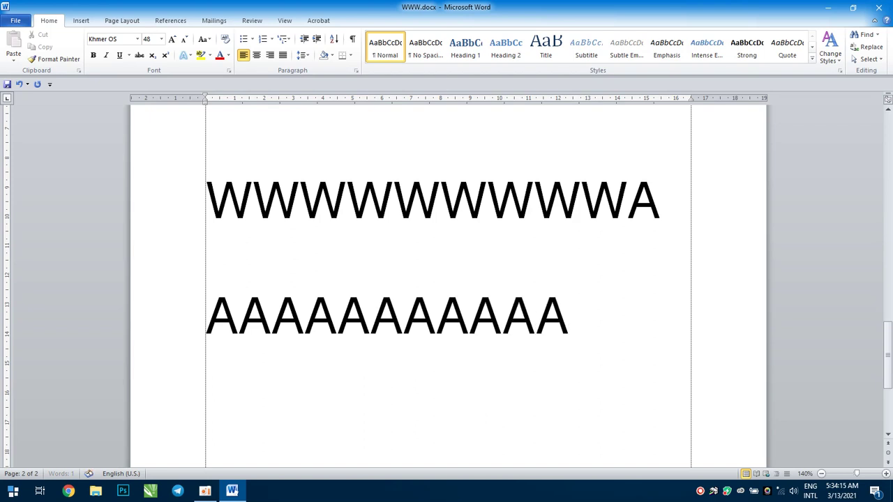
pyautogui.write('AAAAA')
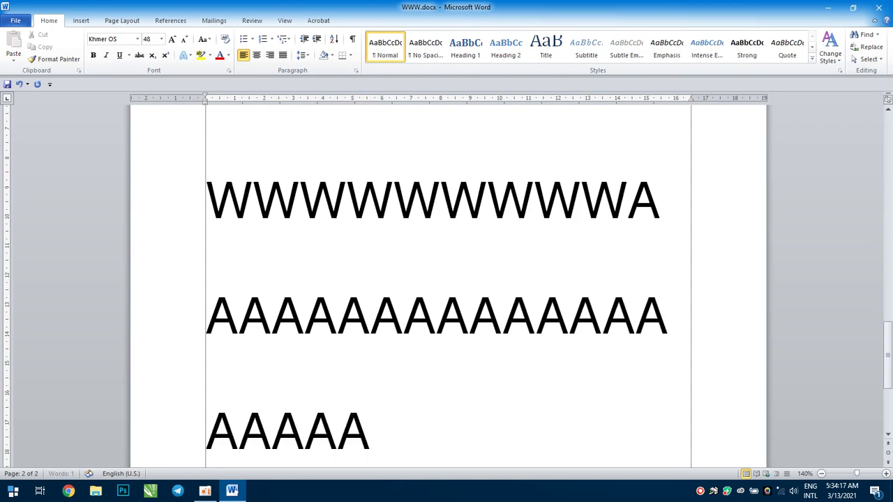
pyautogui.write('AAAAAAAAAAA')
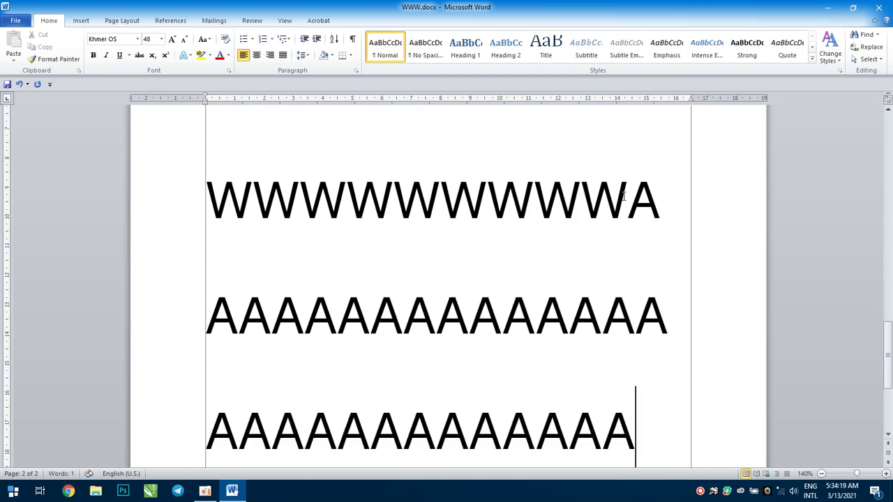
pyautogui.scroll(-1, 506, 450)
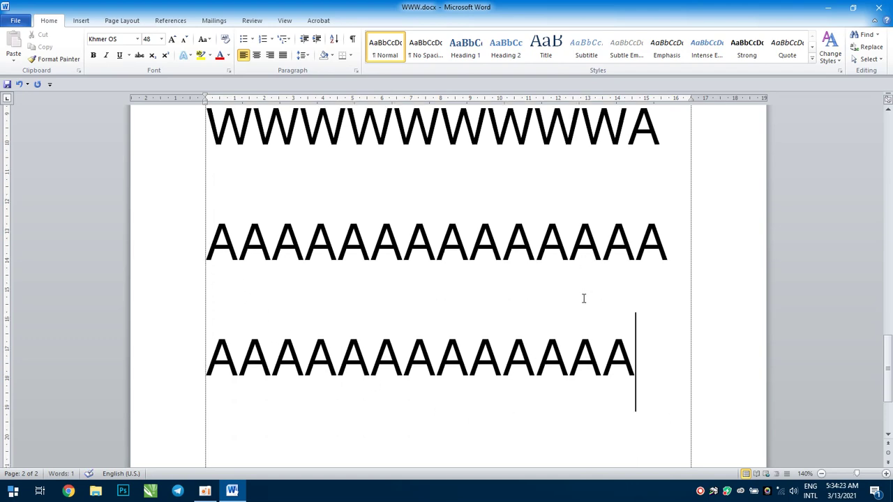
# Scroll back up from the A rows on page 2 to the top of page 1.
pyautogui.scroll(3, 583, 299)
pyautogui.scroll(-2, 584, 299)
pyautogui.scroll(3, 577, 309)
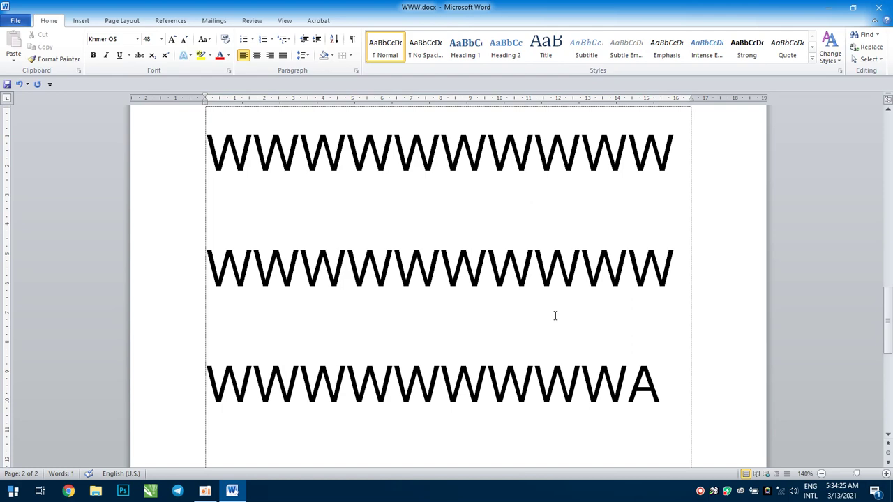
pyautogui.scroll(3, 555, 316)
pyautogui.scroll(3, 544, 329)
pyautogui.scroll(-6, 527, 335)
pyautogui.scroll(1, 524, 335)
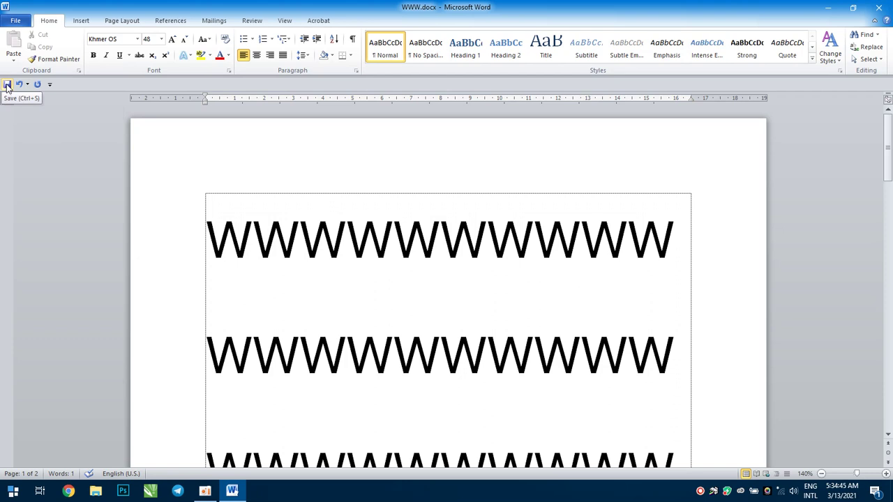
pyautogui.click(7, 85)
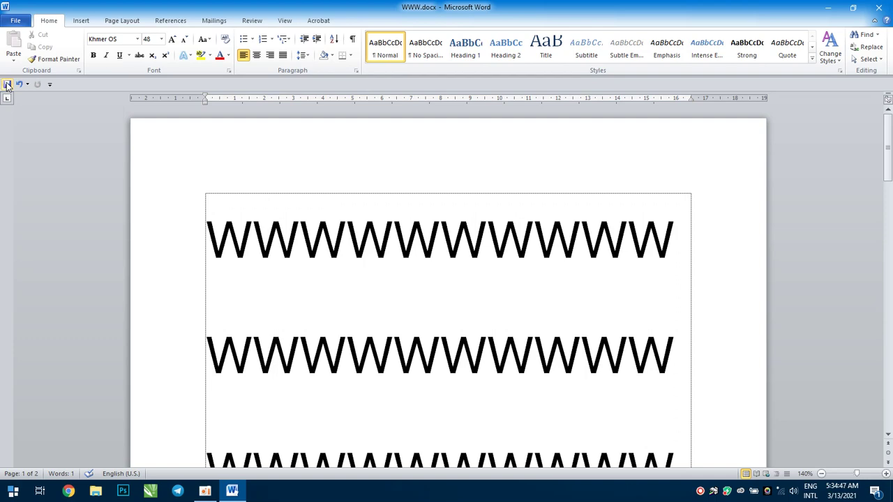
pyautogui.scroll(-2, 473, 283)
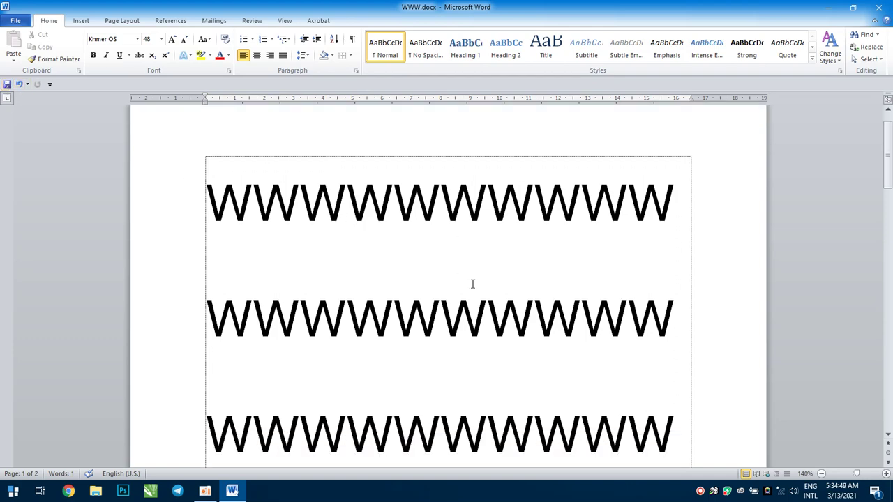
pyautogui.scroll(-2, 472, 279)
pyautogui.scroll(-5, 471, 259)
pyautogui.scroll(-5, 472, 258)
pyautogui.scroll(-5, 472, 259)
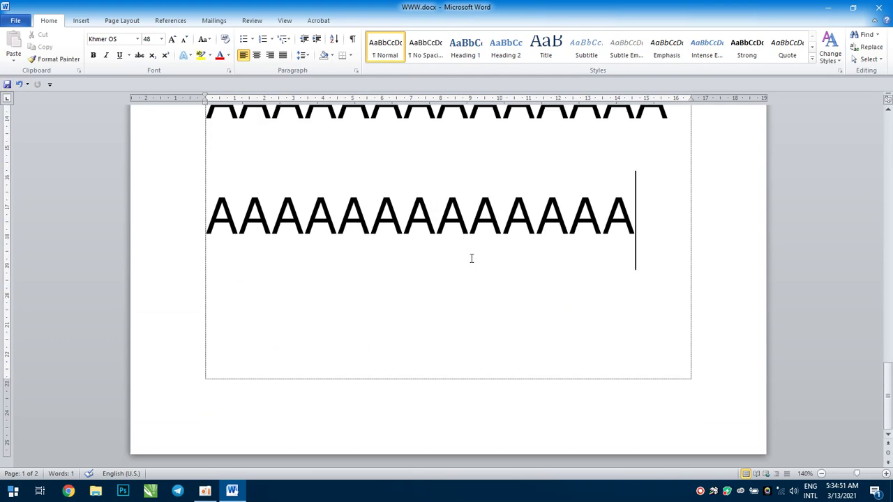
pyautogui.scroll(3, 470, 258)
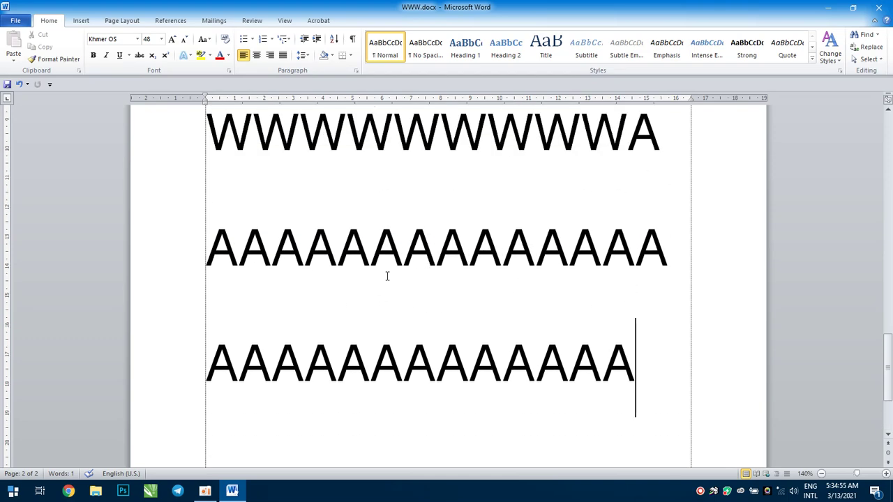
pyautogui.scroll(3, 388, 278)
pyautogui.scroll(5, 387, 275)
pyautogui.scroll(3, 384, 268)
pyautogui.scroll(3, 385, 265)
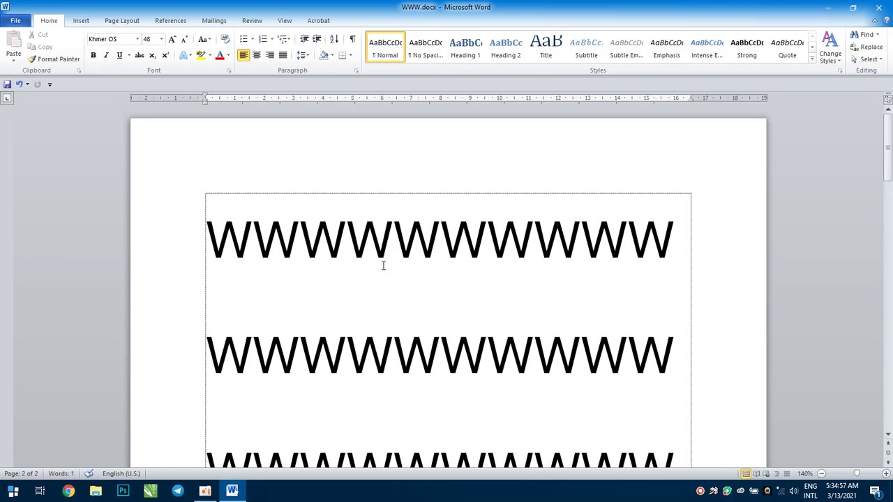
pyautogui.click(13, 22)
pyautogui.click(19, 40)
pyautogui.scroll(-5, 351, 241)
pyautogui.scroll(-5, 351, 237)
pyautogui.scroll(7, 351, 223)
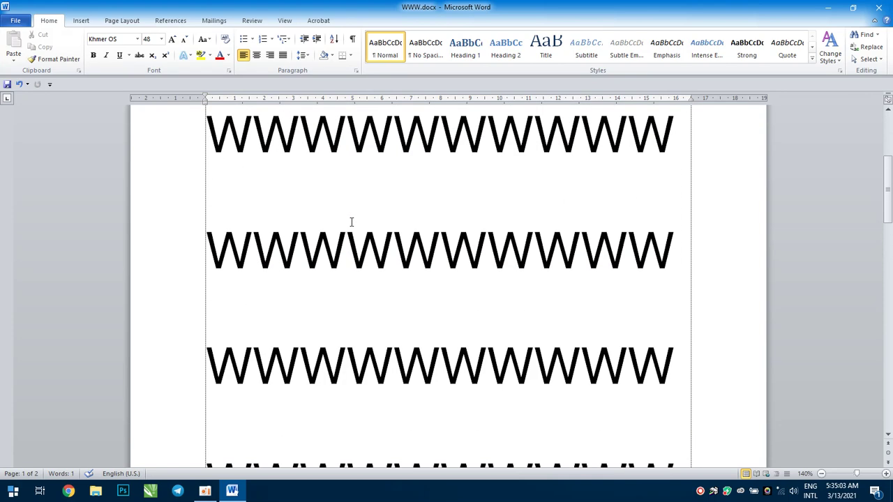
pyautogui.scroll(3, 352, 217)
pyautogui.scroll(-1, 352, 214)
pyautogui.scroll(1, 352, 214)
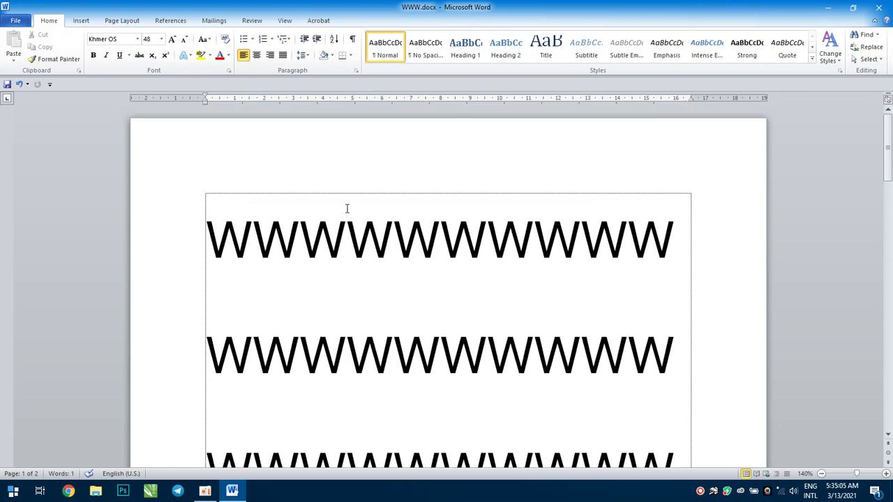
# Scroll through both pages to check the rows of large 48-pt W and A letters.
pyautogui.scroll(-1, 333, 196)
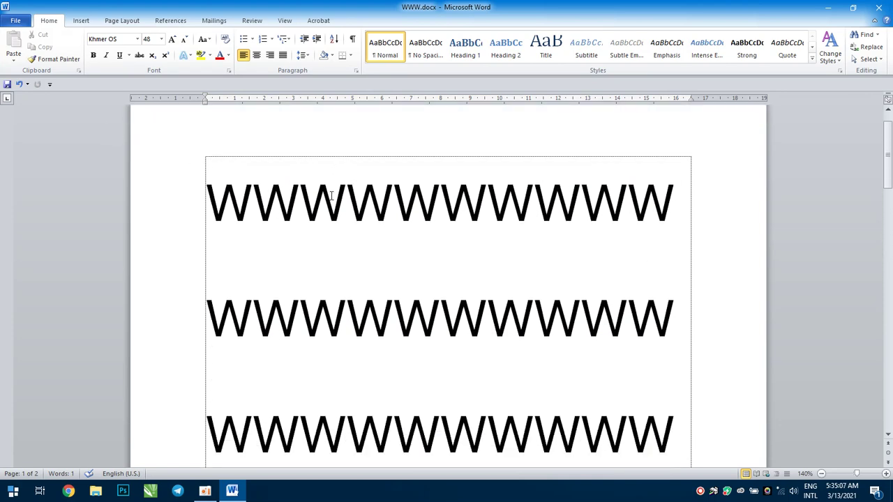
pyautogui.scroll(-1, 332, 192)
pyautogui.scroll(-1, 332, 188)
pyautogui.scroll(-3, 330, 188)
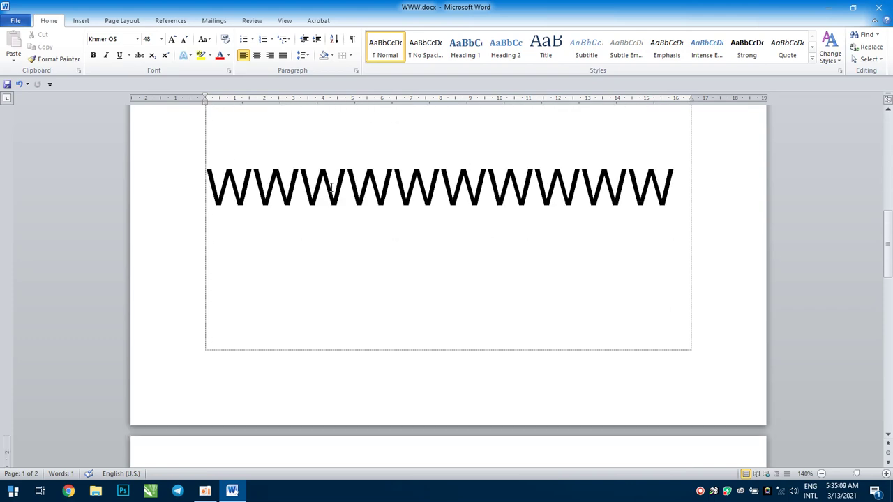
pyautogui.scroll(-2, 332, 185)
pyautogui.scroll(6, 333, 183)
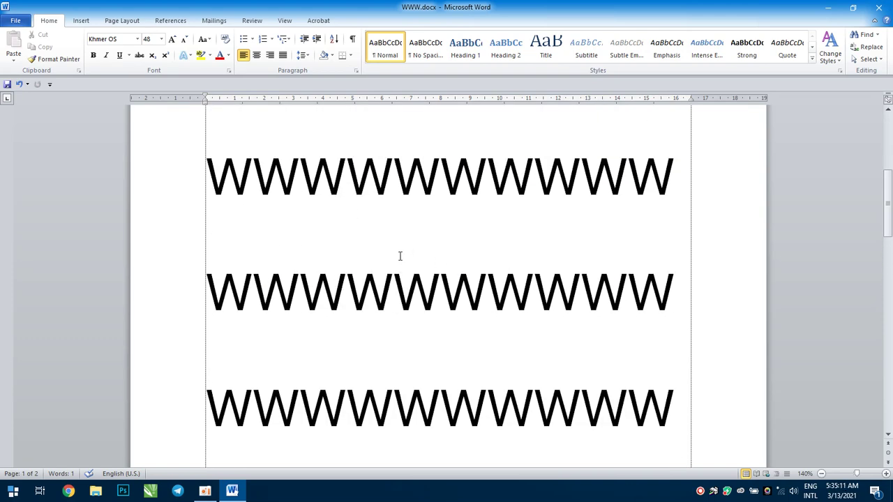
pyautogui.scroll(-6, 399, 256)
pyautogui.scroll(-6, 396, 249)
pyautogui.scroll(-4, 395, 247)
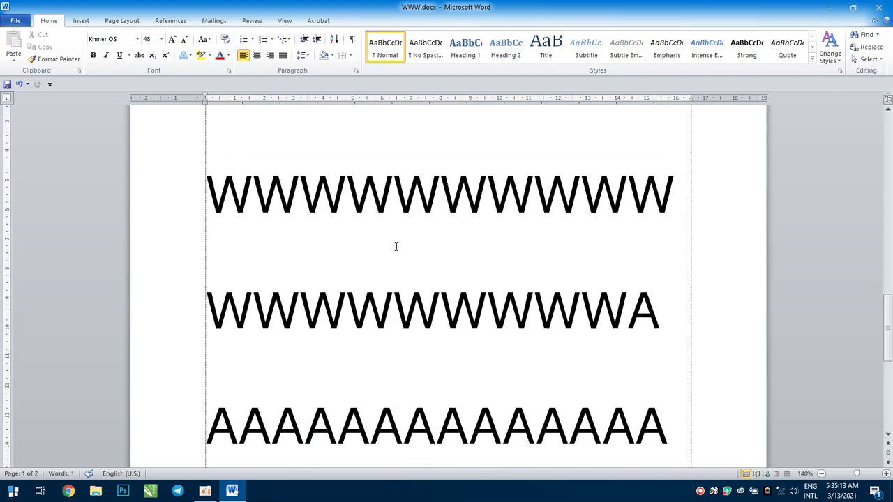
pyautogui.scroll(-6, 395, 246)
pyautogui.scroll(7, 395, 245)
pyautogui.scroll(4, 394, 245)
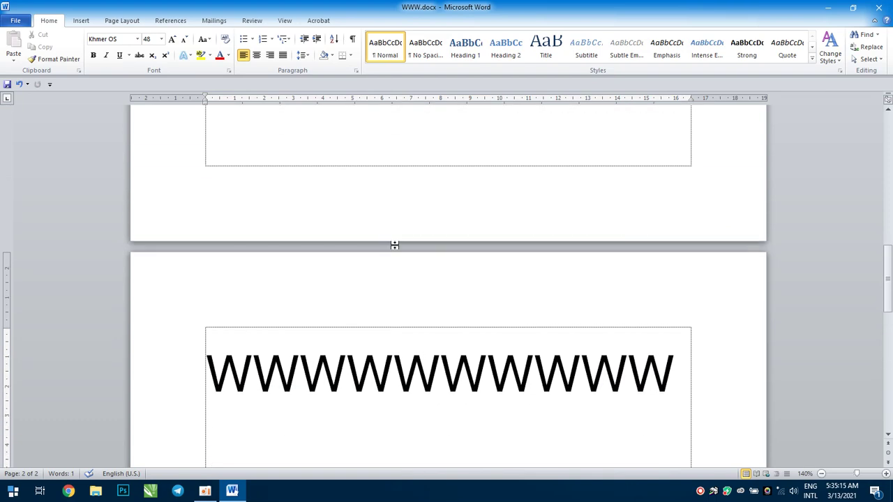
pyautogui.scroll(6, 394, 245)
pyautogui.scroll(2, 395, 245)
pyautogui.scroll(1, 395, 244)
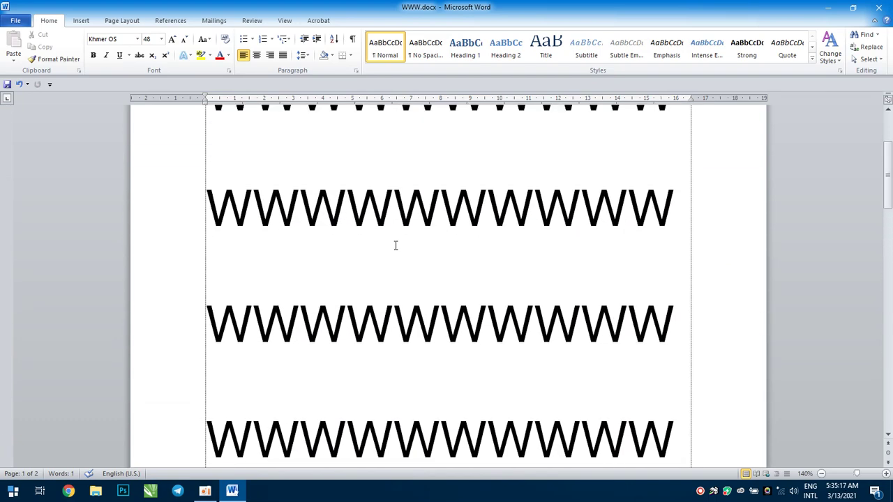
pyautogui.scroll(1, 396, 245)
pyautogui.scroll(2, 395, 245)
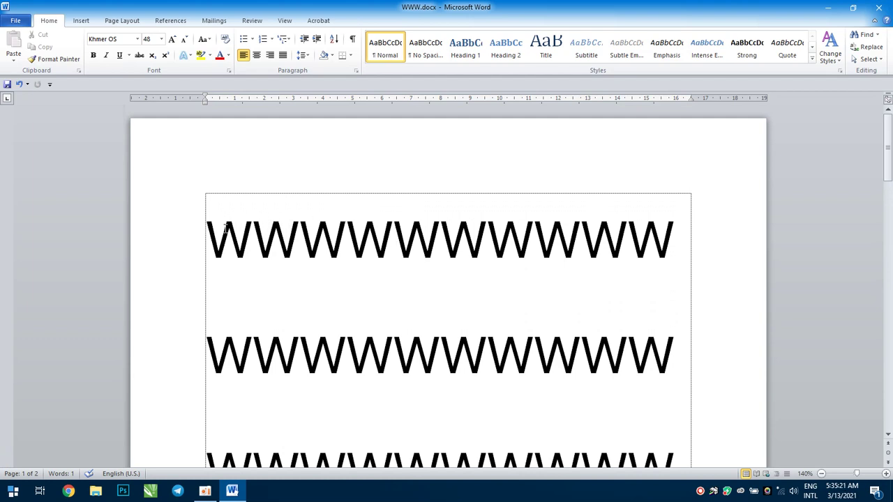
pyautogui.scroll(-1, 210, 235)
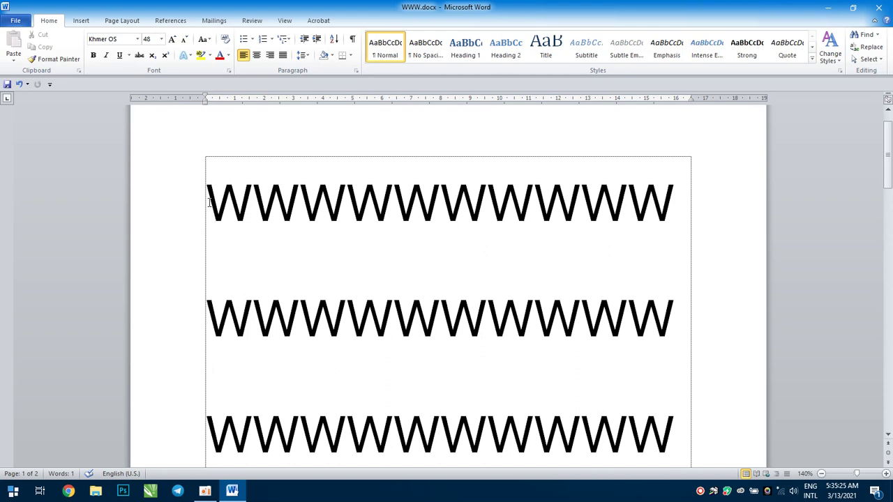
pyautogui.scroll(-1, 282, 213)
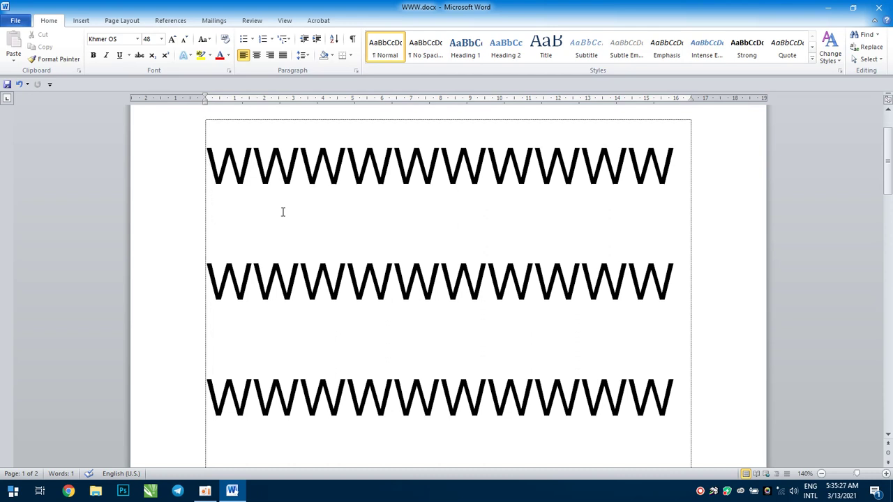
pyautogui.scroll(1, 282, 213)
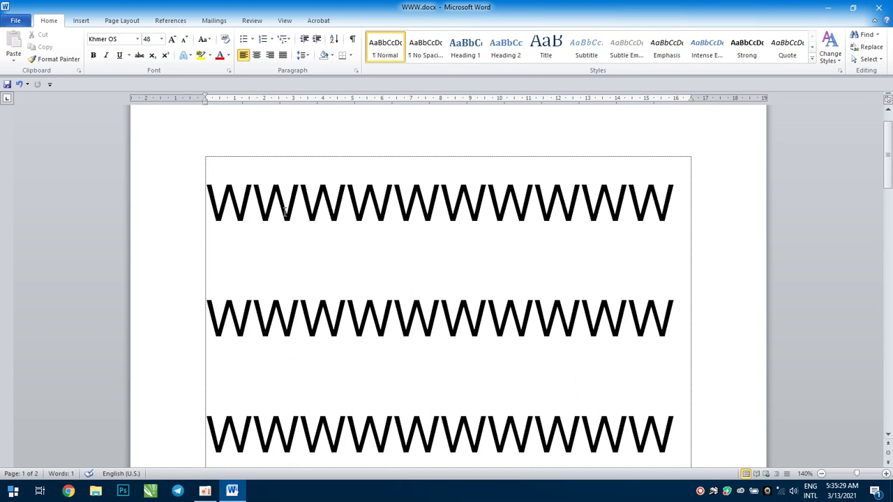
pyautogui.scroll(-1, 284, 213)
pyautogui.scroll(2, 400, 234)
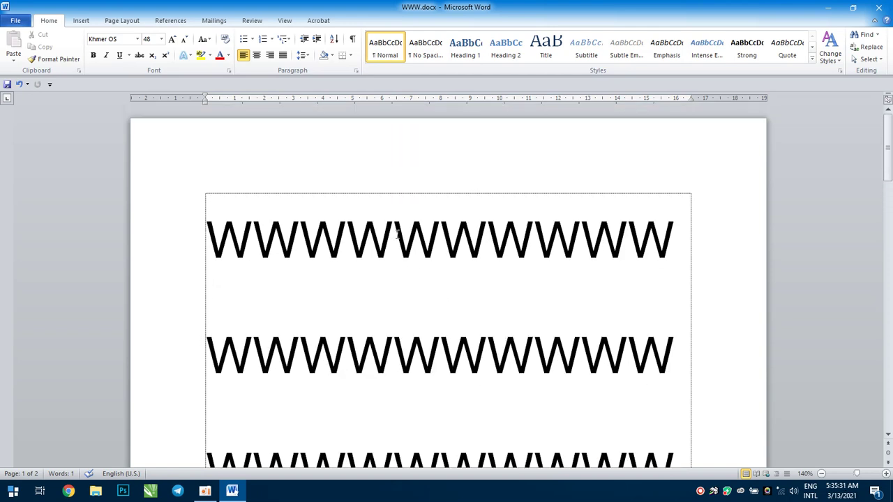
pyautogui.scroll(-1, 265, 247)
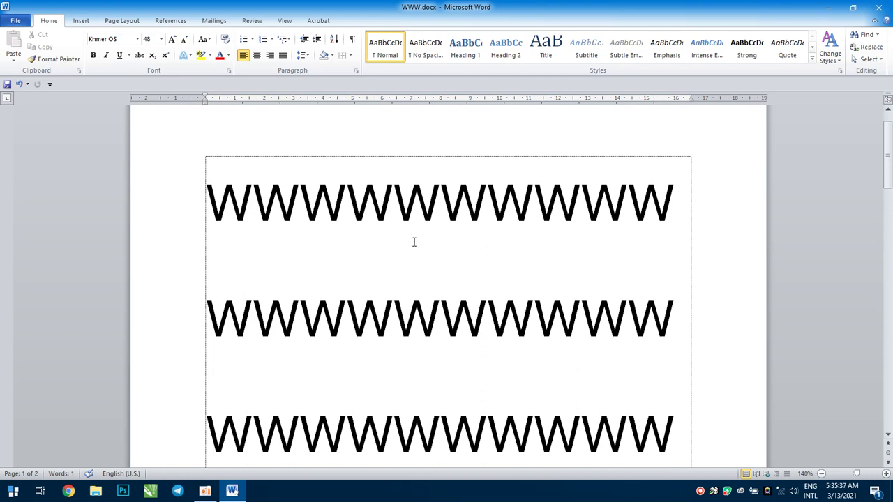
pyautogui.scroll(-3, 345, 233)
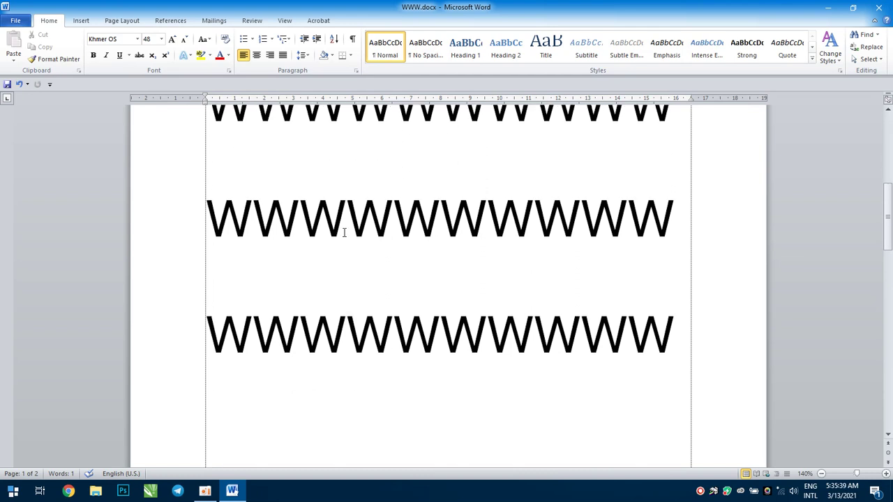
pyautogui.scroll(1, 345, 233)
pyautogui.scroll(-1, 345, 233)
pyautogui.click(205, 491)
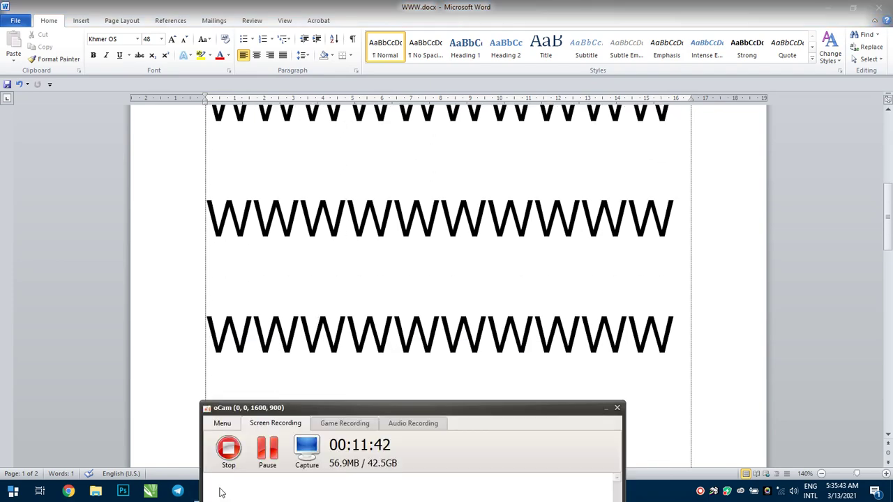